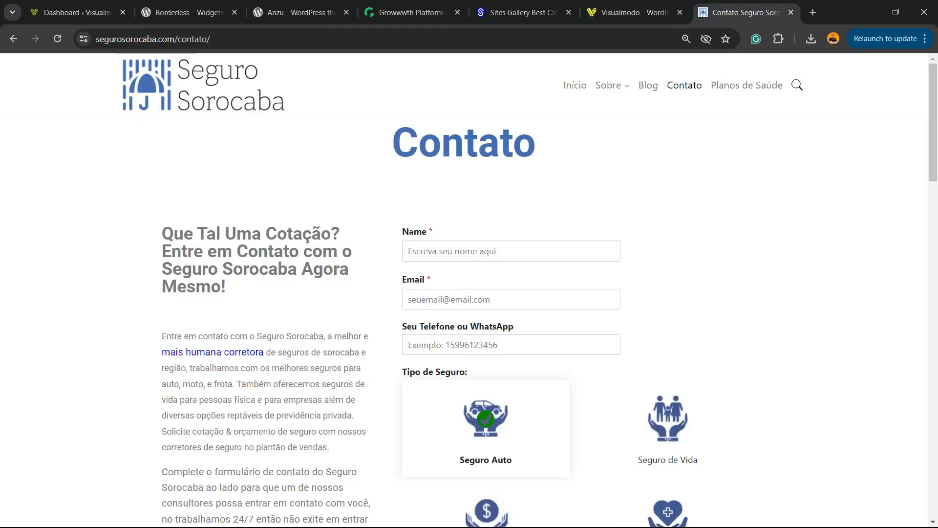
Examine the Seguro Sorocaba contact form in the browser and try its image choices for the insurance type.
left_click(738, 13)
scroll(577, 224, "down", 2)
left_click(667, 306)
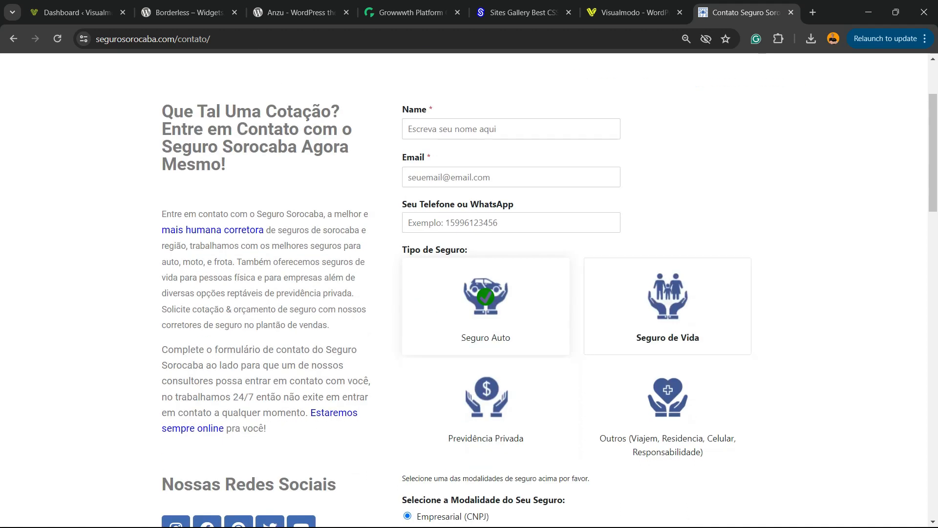
left_click(668, 406)
left_click(486, 407)
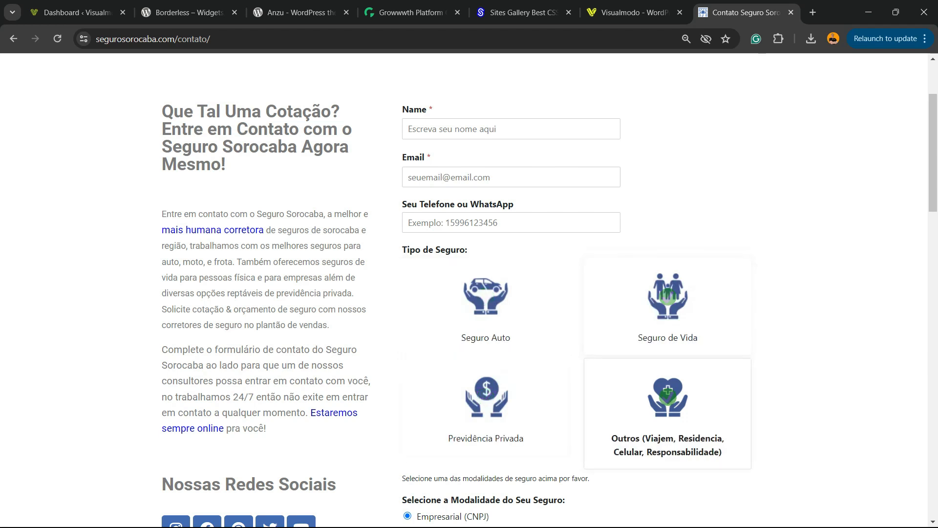
scroll(489, 400, "down", 2)
scroll(489, 400, "up", 2)
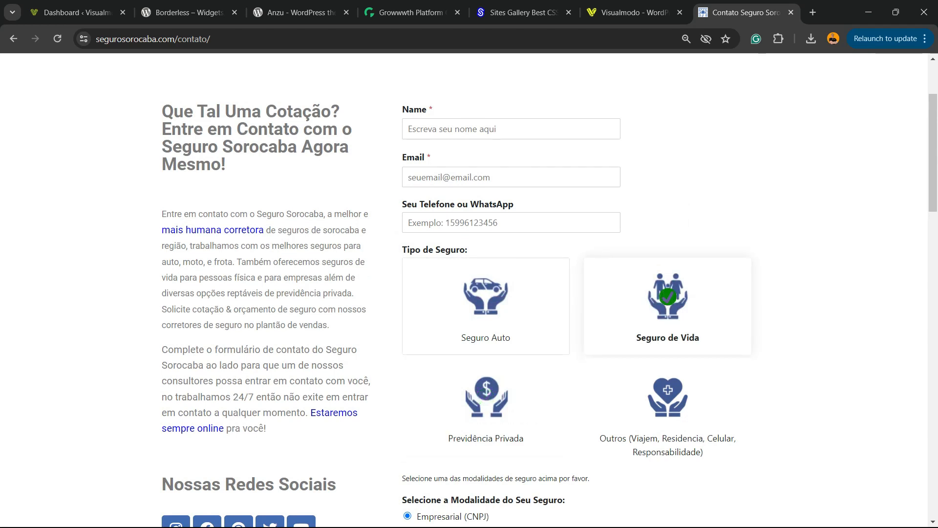
scroll(486, 405, "down", 2)
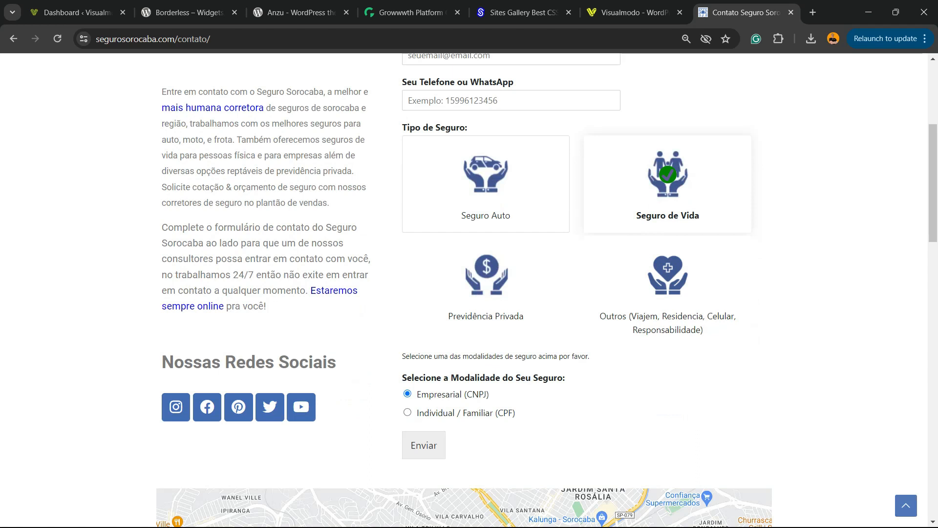
scroll(486, 406, "up", 2)
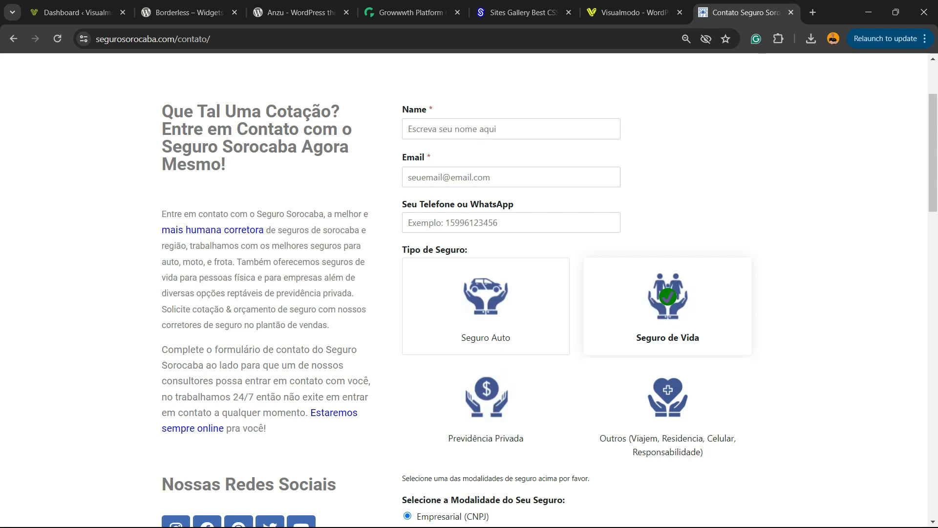
scroll(486, 284, "down", 2)
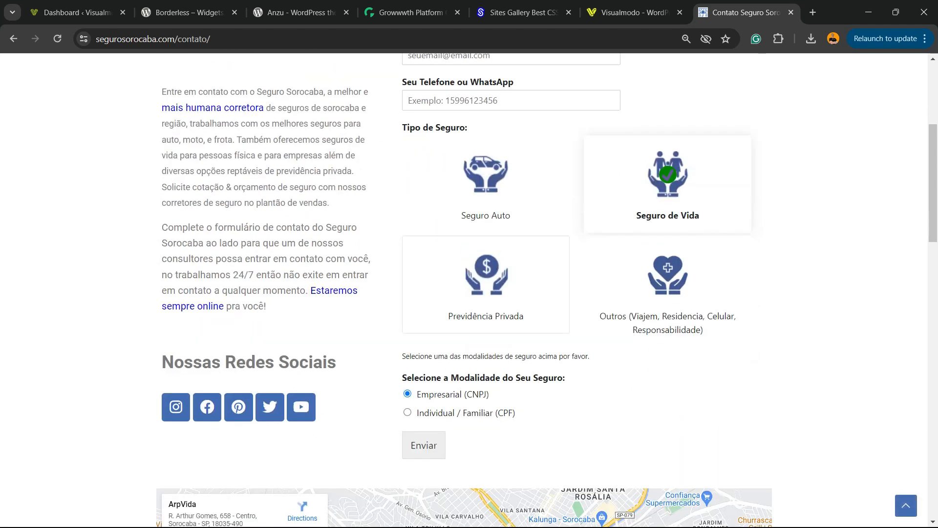
scroll(486, 284, "up", 5)
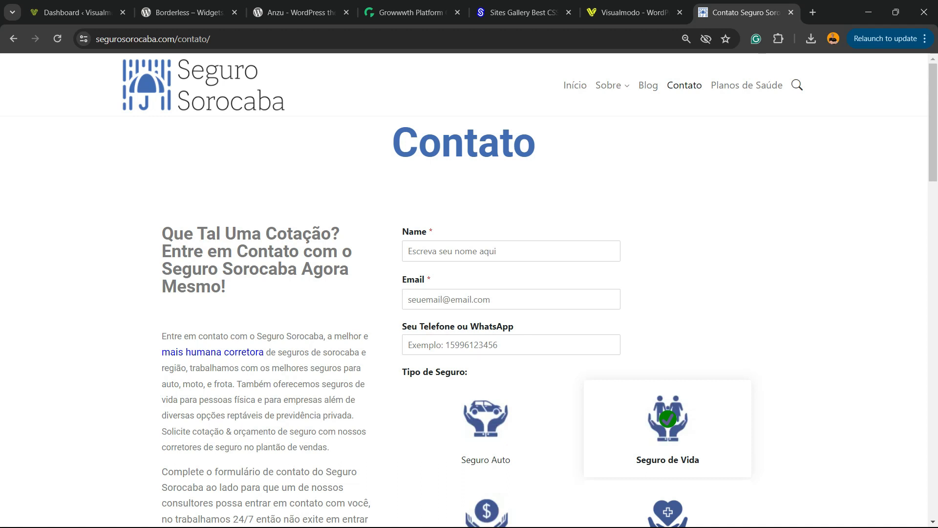
Return to the WordPress dashboard and search for WPForms among the plugins available to add.
key("ctrl+1")
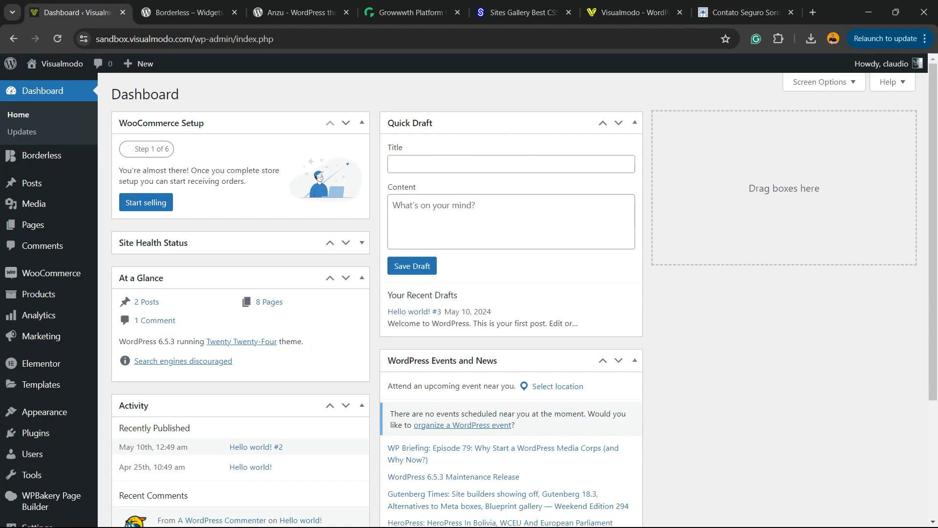
scroll(48, 273, "down", 2)
mouse_move(44, 394)
left_click(137, 414)
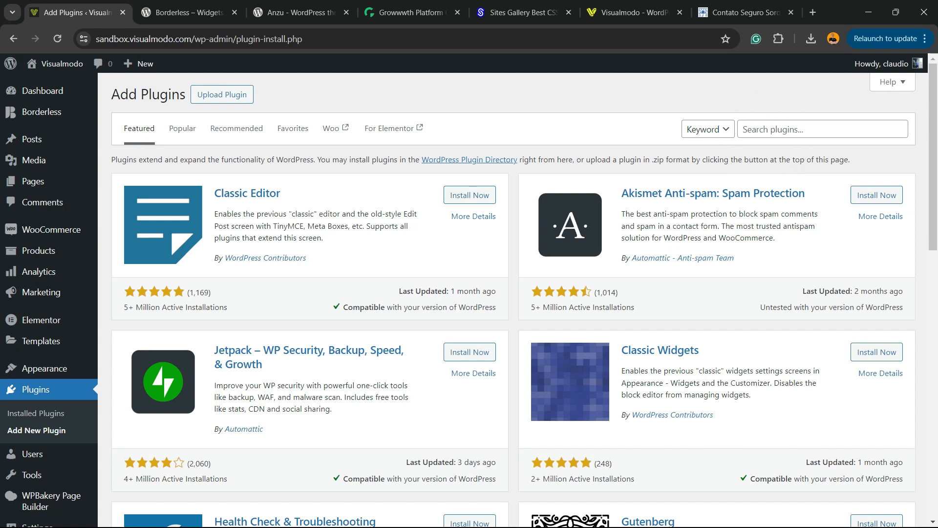
left_click(811, 129)
type("WPForms")
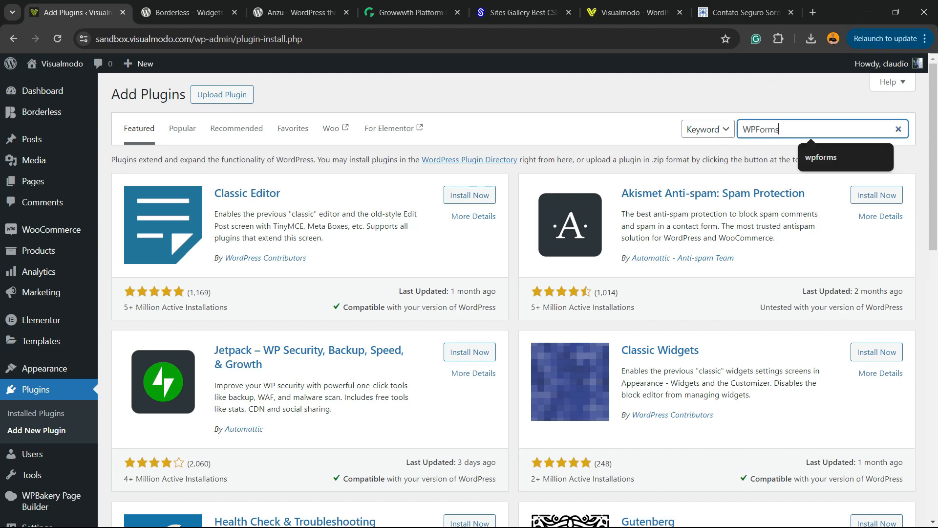
key("ctrl+plus")
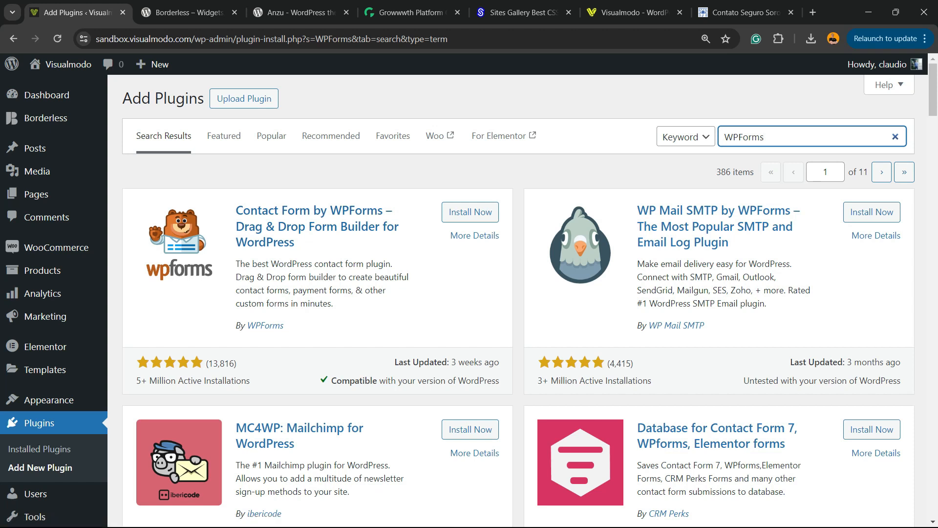
Install and activate the Contact Form by WPForms plugin.
left_click(470, 211)
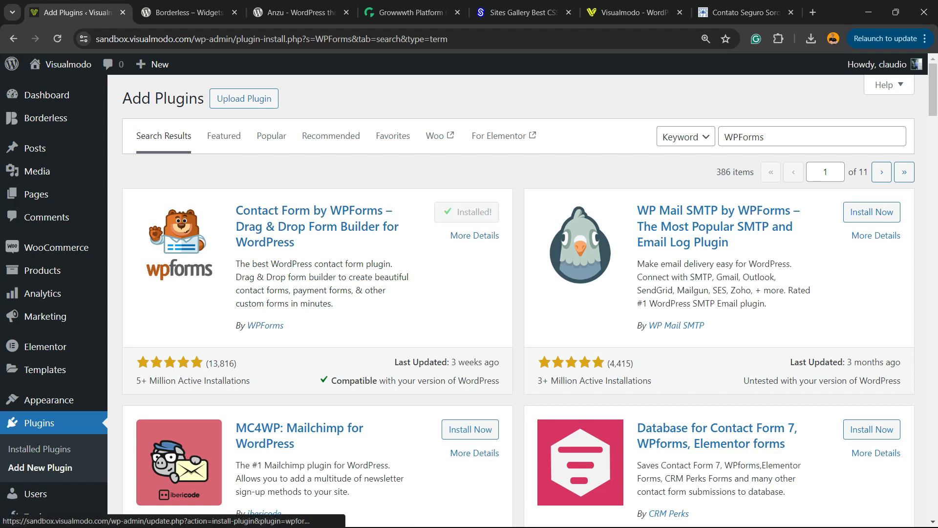
left_click(462, 211)
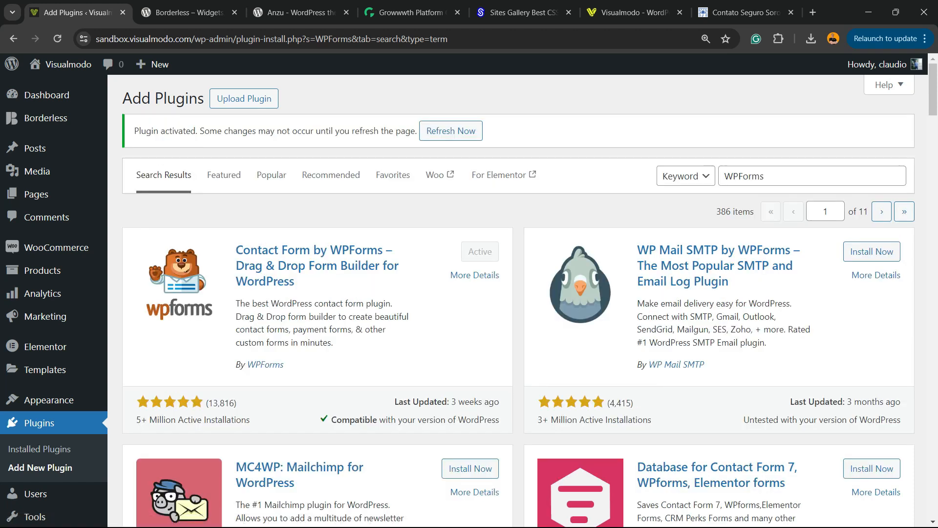
left_click(480, 251)
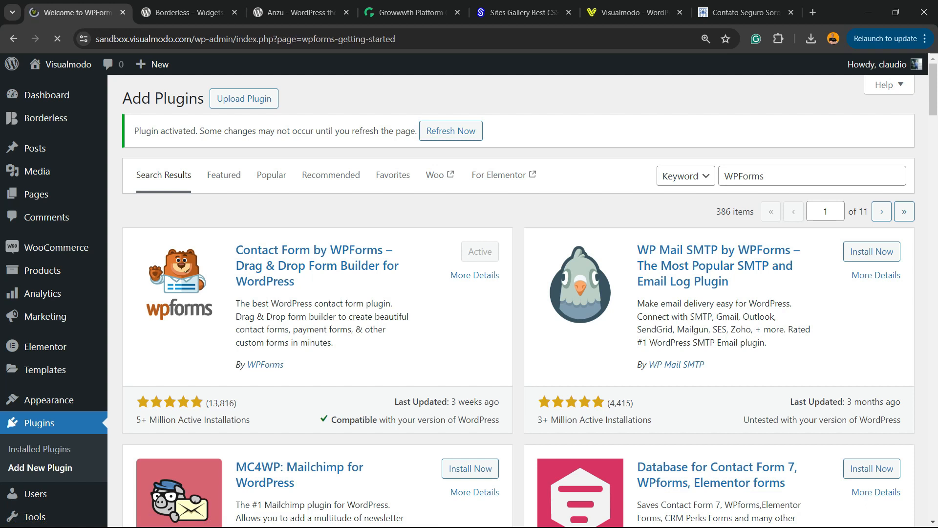
Look through the WPForms welcome page, including its features, Pro upgrade details and testimonials.
scroll(518, 294, "down", 10)
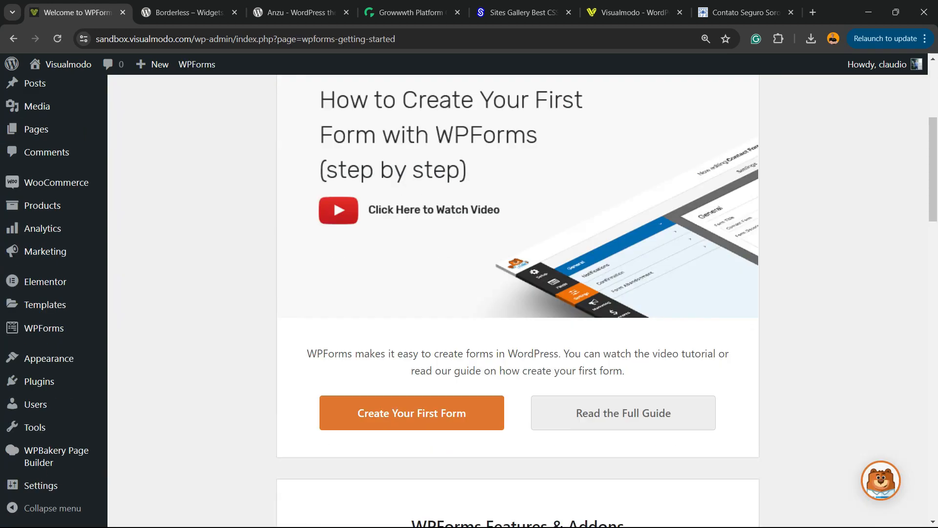
scroll(518, 293, "down", 15)
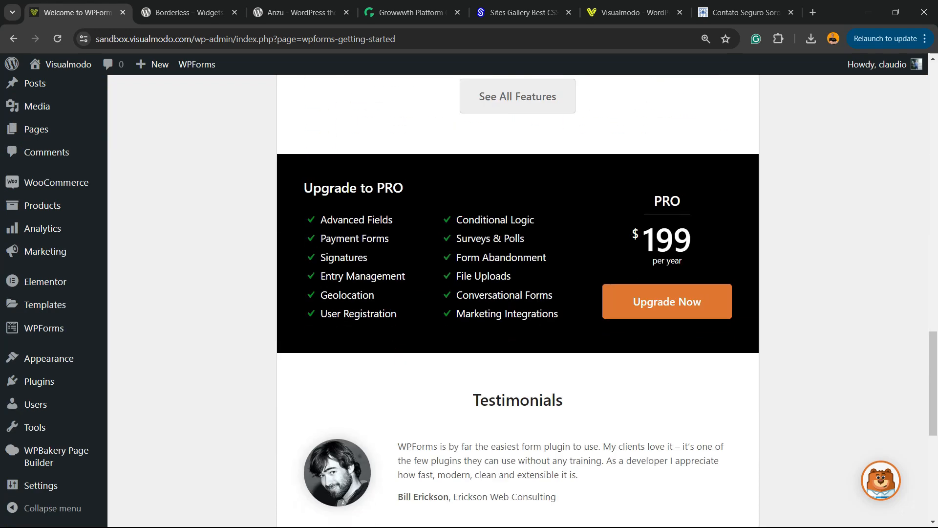
scroll(518, 293, "down", 3)
scroll(518, 294, "up", 20)
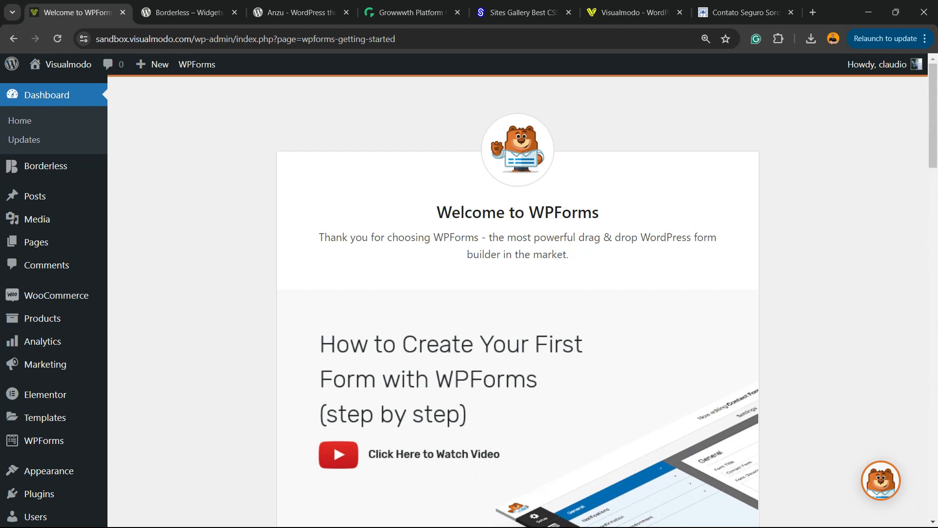
scroll(518, 293, "down", 14)
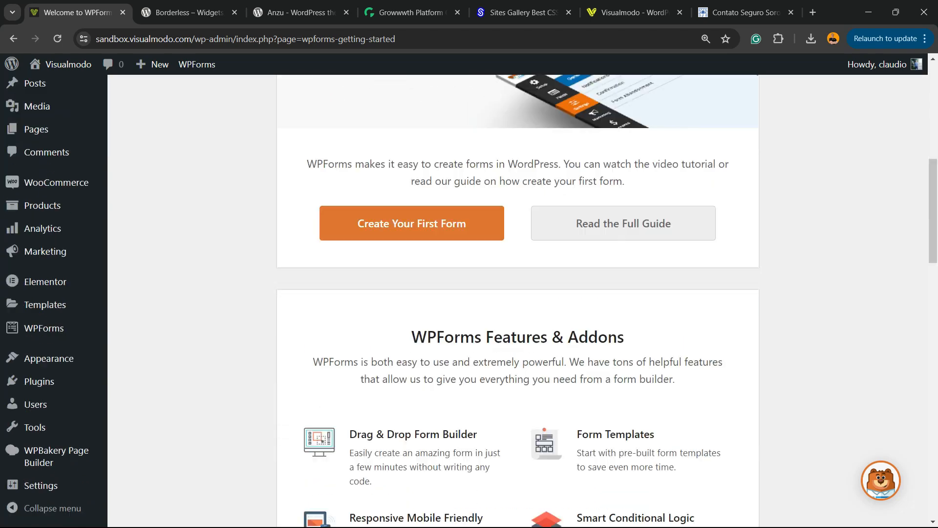
scroll(518, 293, "down", 14)
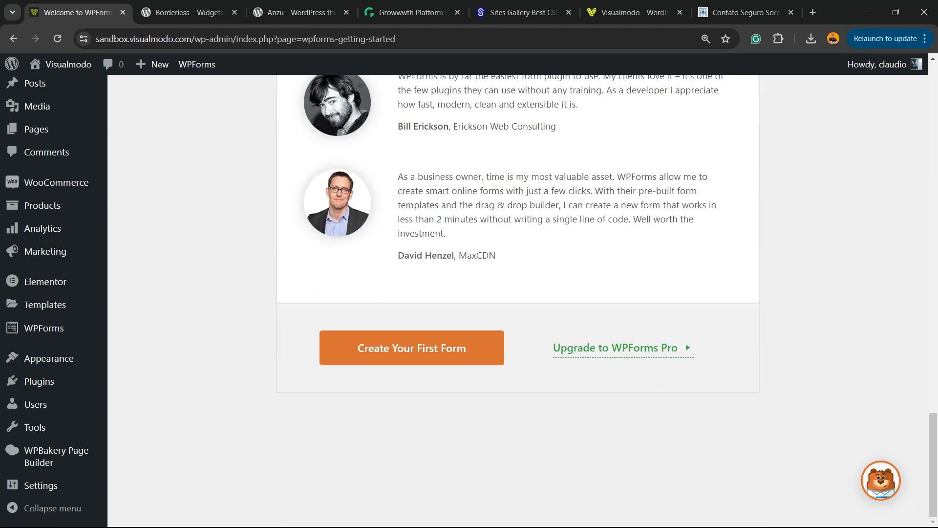
scroll(518, 293, "up", 20)
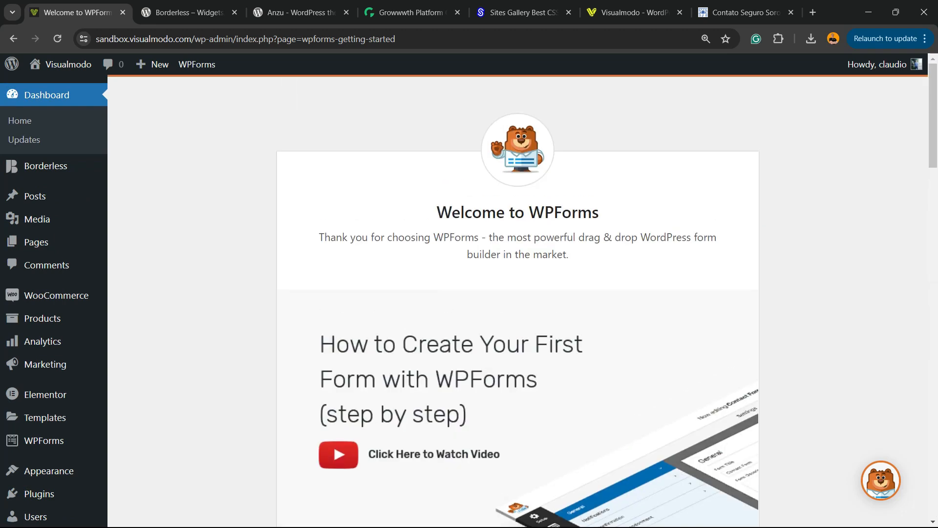
scroll(46, 265, "down", 5)
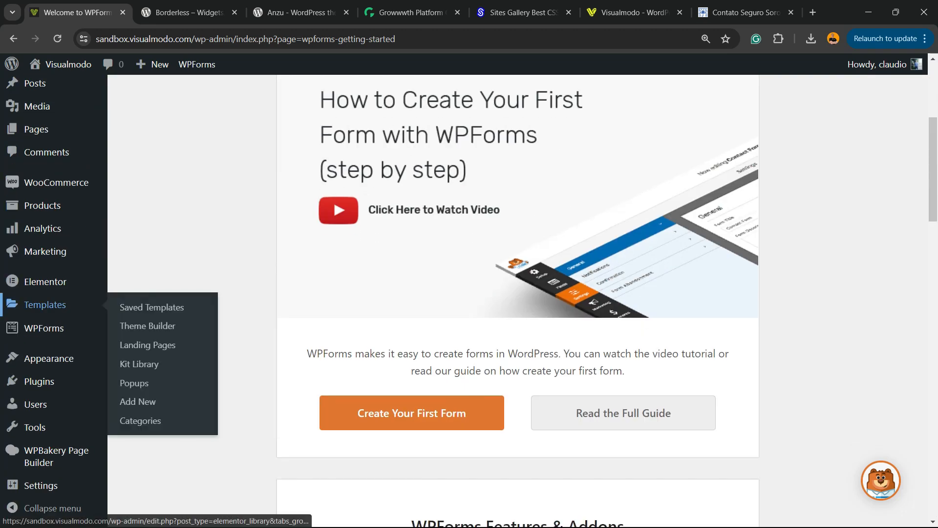
scroll(39, 264, "up", 5)
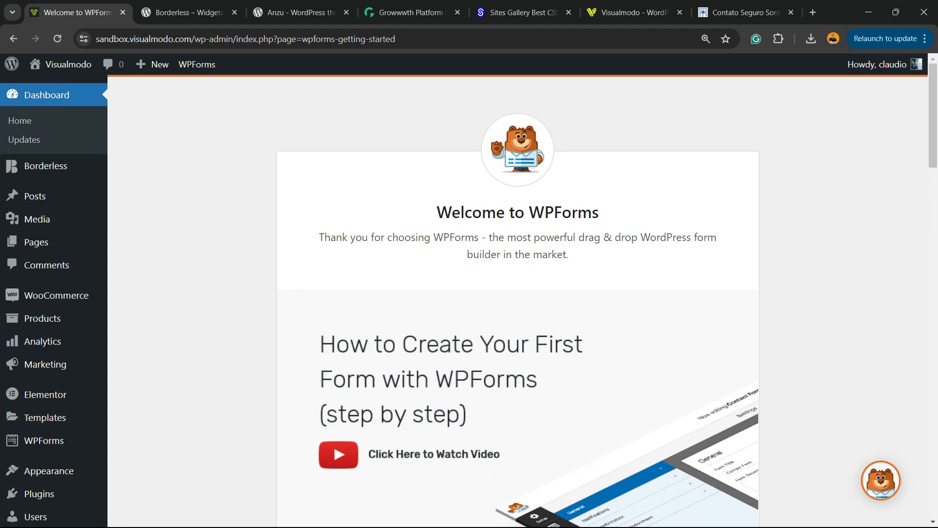
Create a new WPForms form from the Simple Contact Form template.
scroll(30, 243, "down", 3)
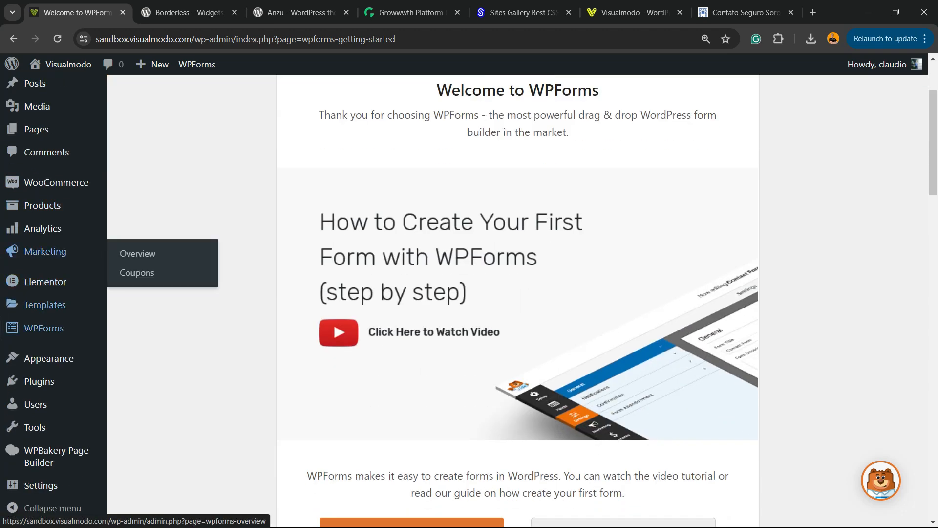
mouse_move(34, 328)
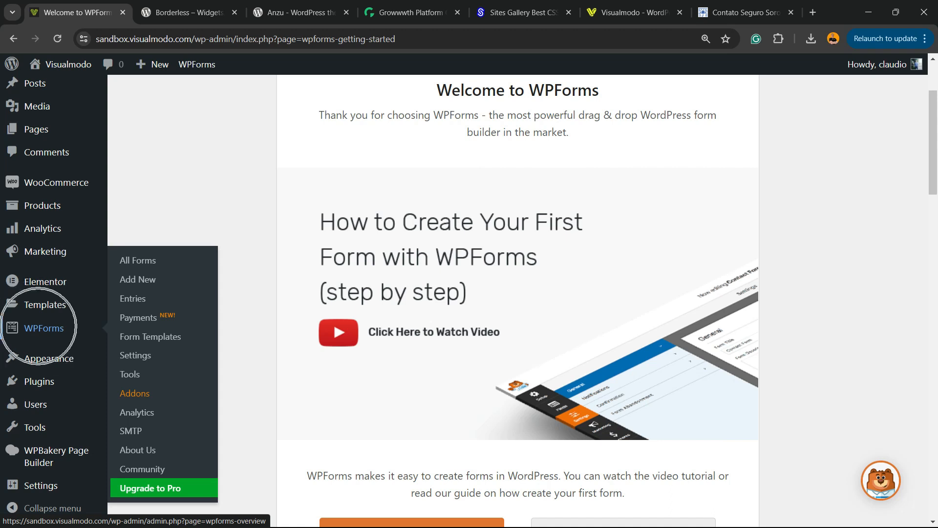
mouse_move(52, 356)
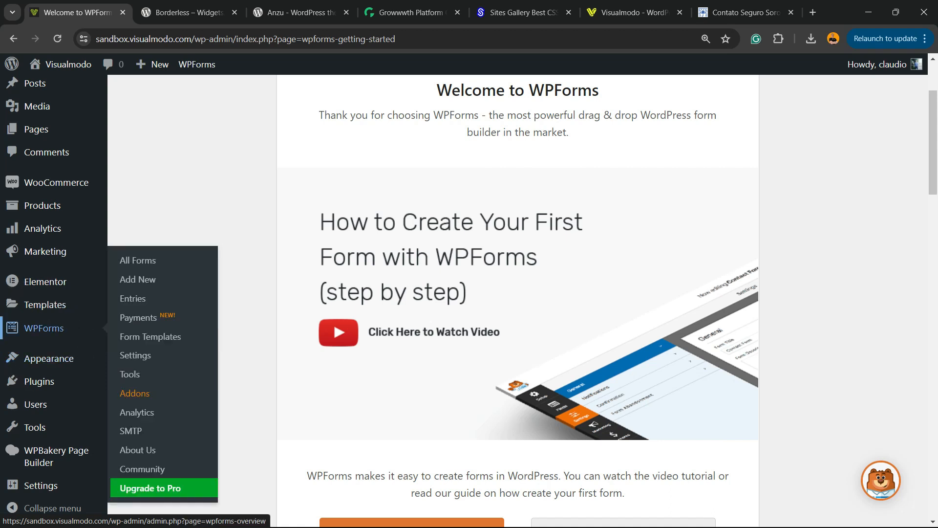
left_click(155, 279)
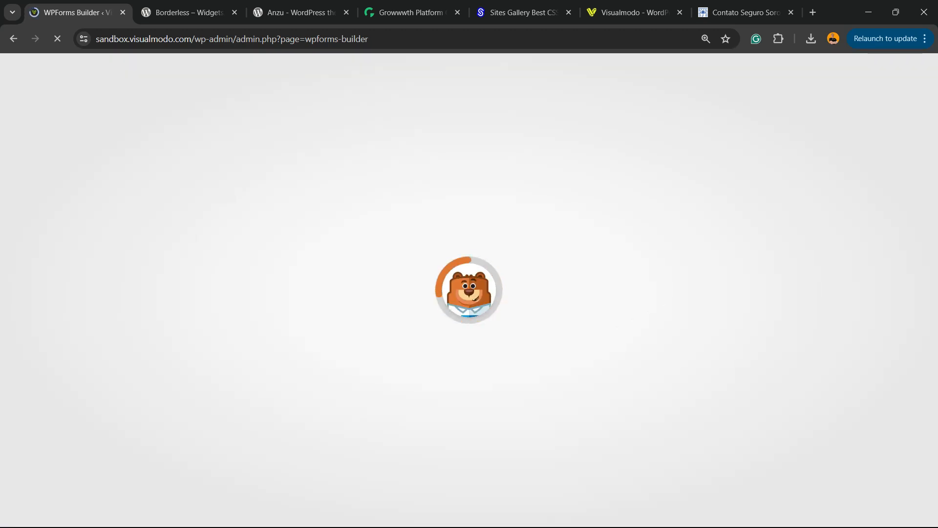
scroll(386, 352, "down", 2)
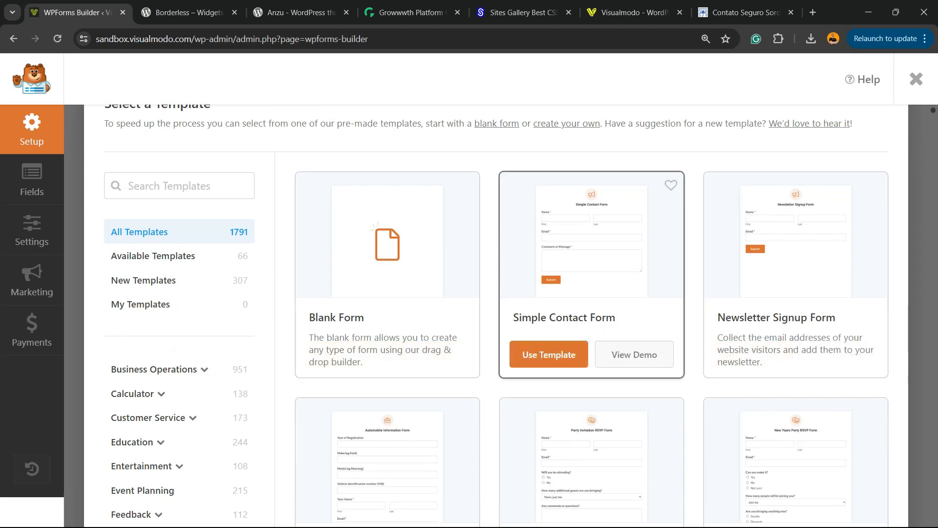
scroll(591, 293, "down", 5)
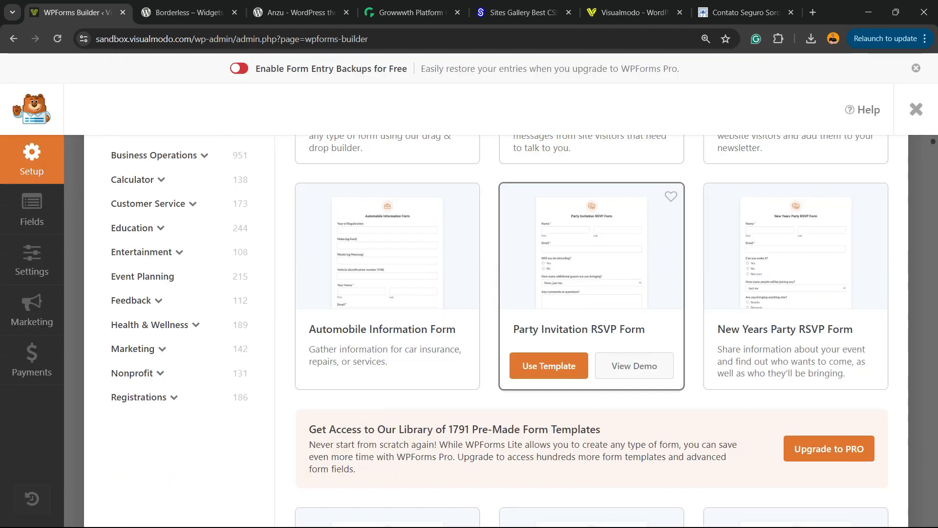
scroll(549, 264, "up", 2)
scroll(591, 244, "up", 3)
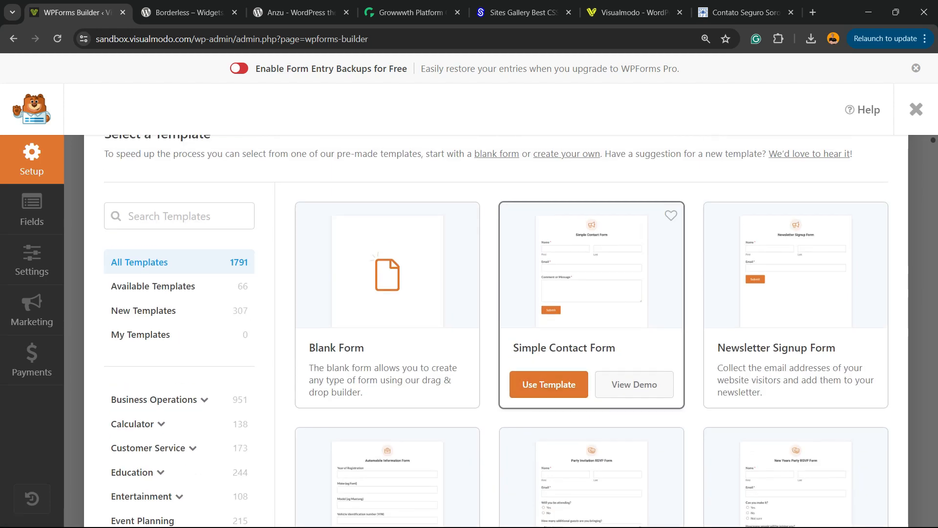
left_click(549, 384)
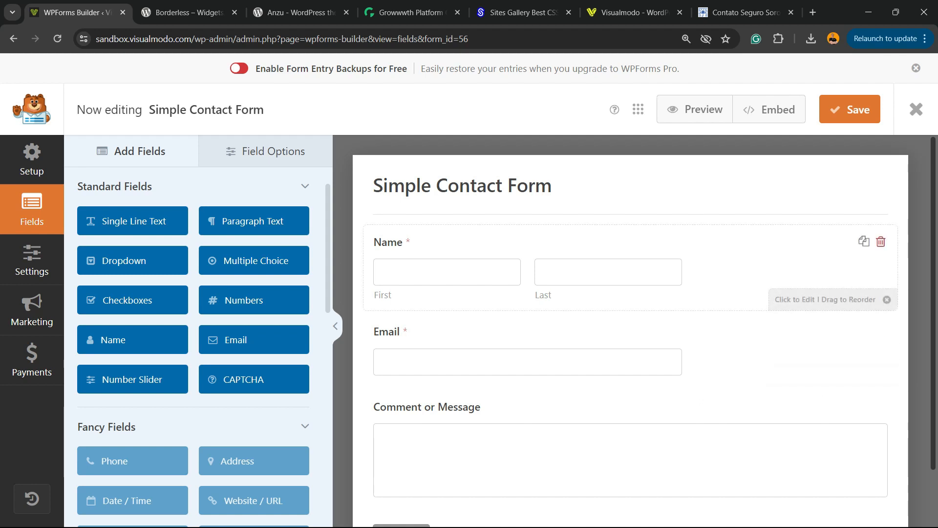
Add a Multiple Choice field between Email and Comment or Message, and open its field options.
scroll(860, 298, "down", 2)
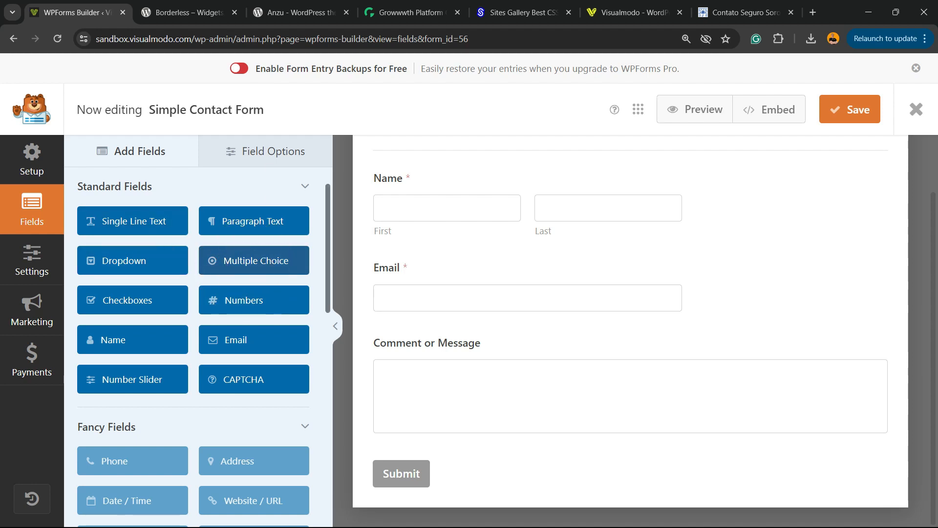
left_click_drag(254, 260, 542, 324)
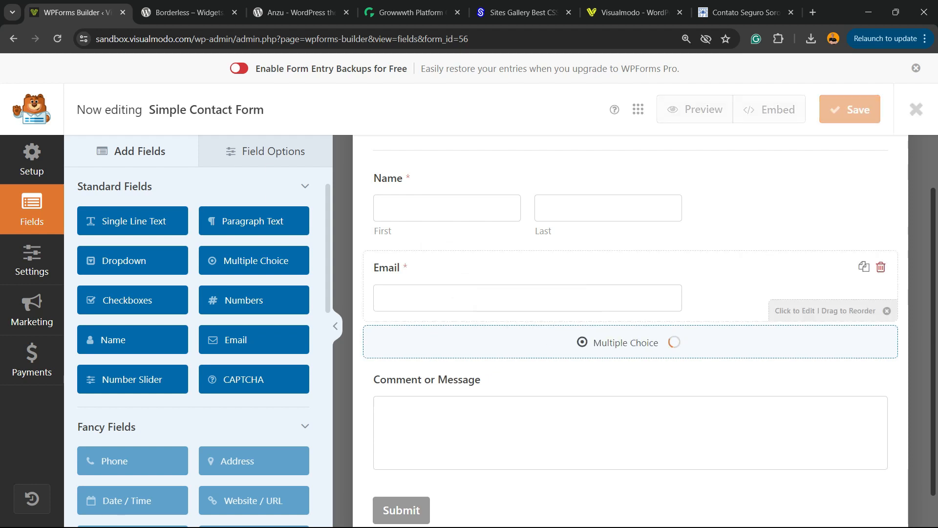
scroll(586, 371, "down", 2)
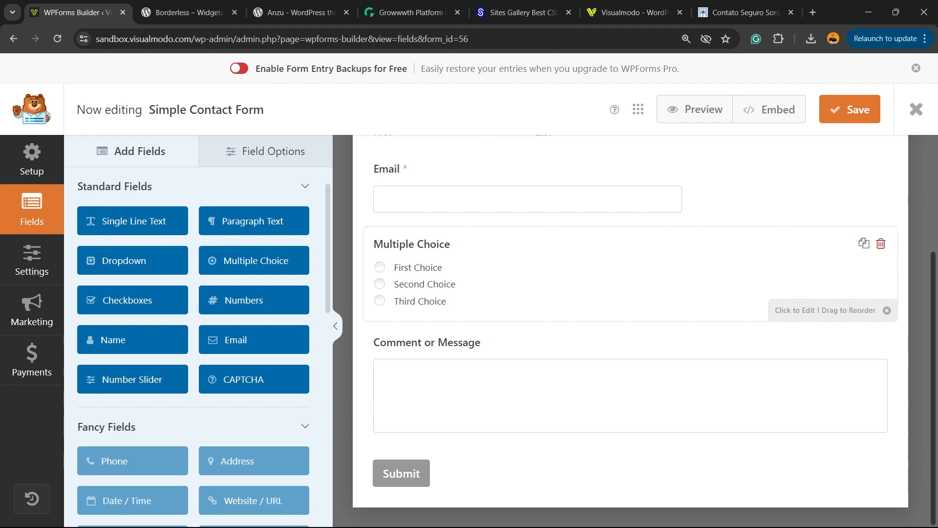
left_click(562, 274)
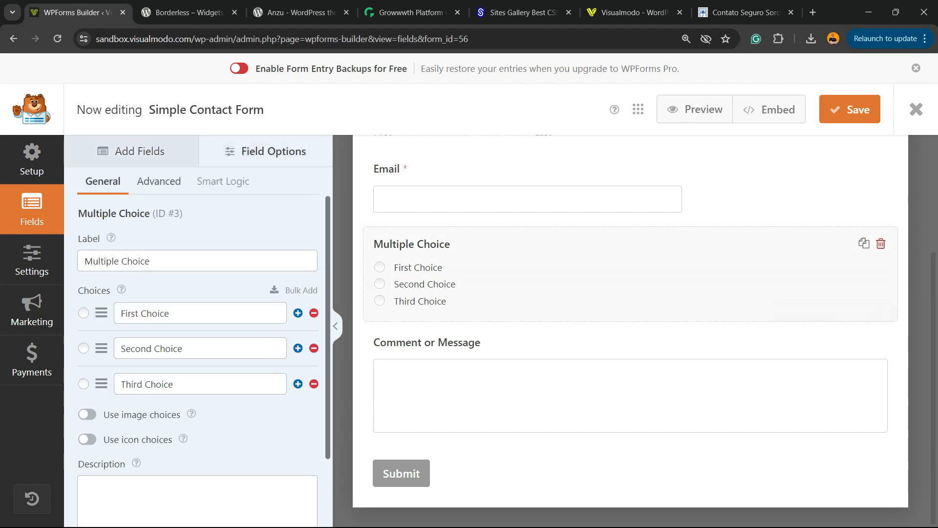
Rename the three choices First Choice11, Second Choice222 and Third Choice3333, and try adding and removing an extra choice.
triple_click(156, 314)
left_click(169, 313)
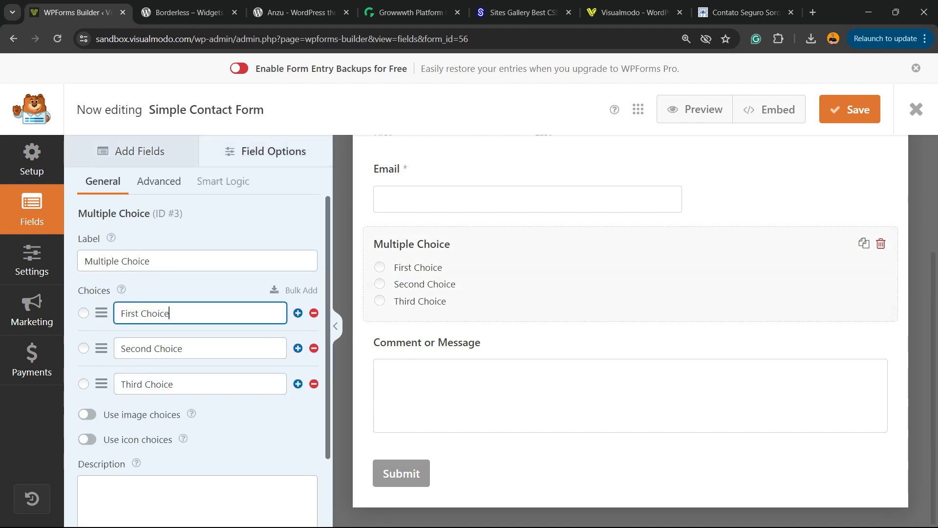
left_click(183, 349)
type("222")
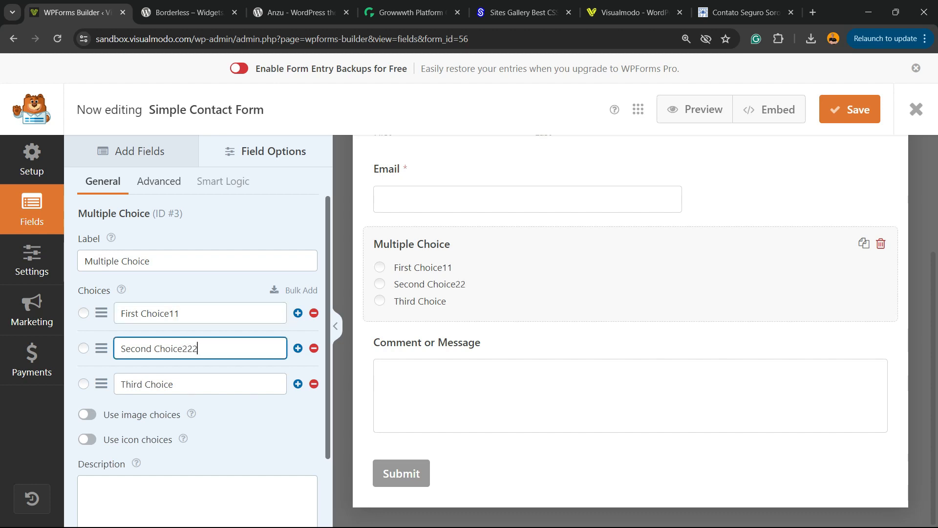
left_click(183, 384)
type("3333")
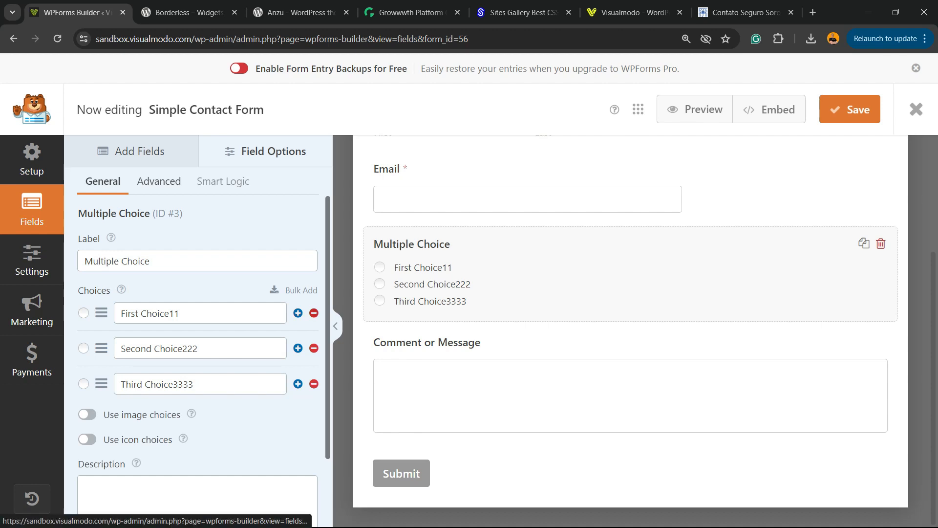
left_click(298, 313)
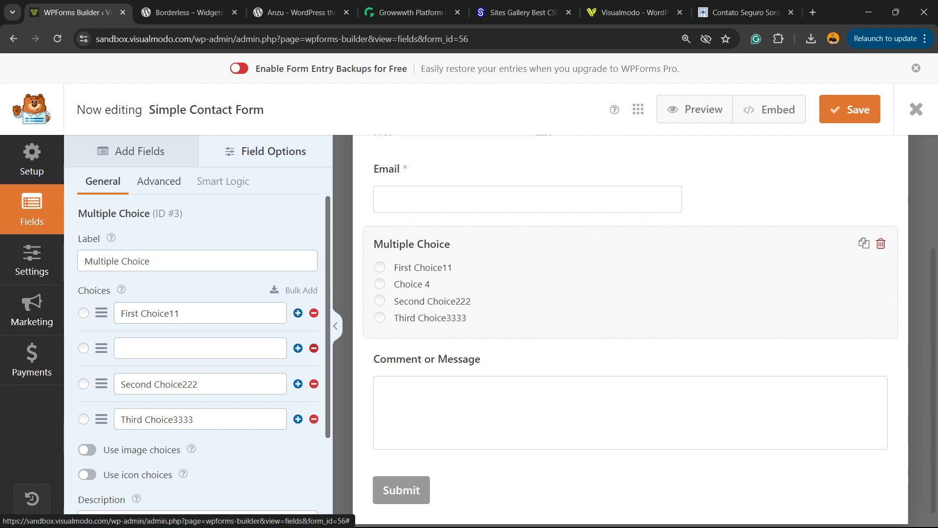
left_click(314, 348)
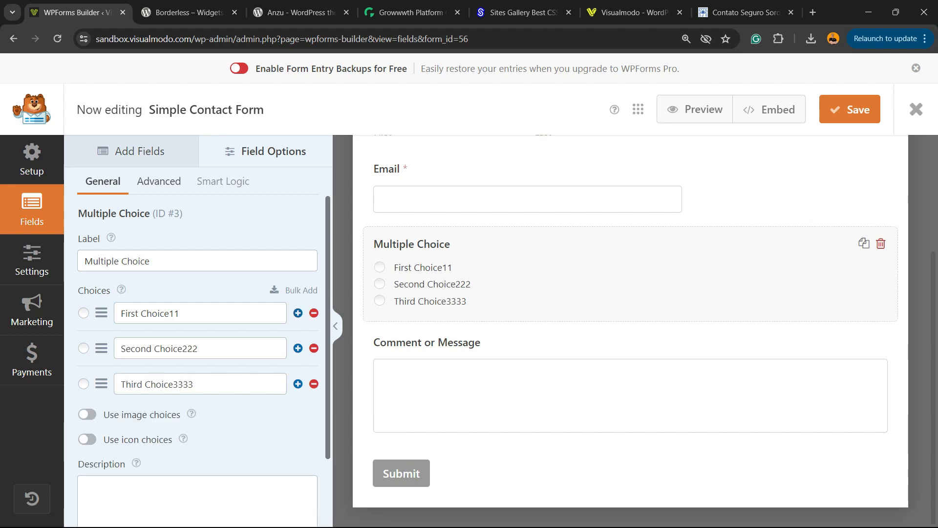
Set the Multiple Choice field's choice layout to Three Columns in its advanced options.
left_click(159, 181)
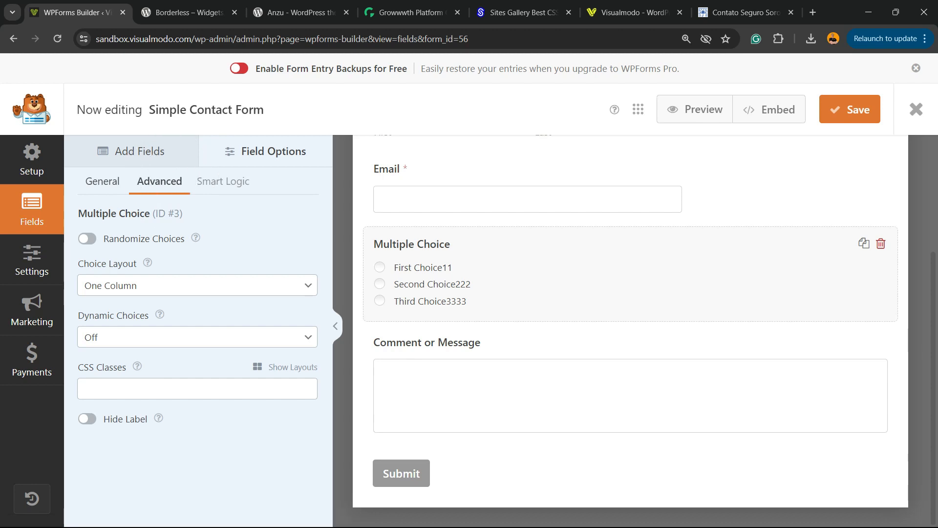
left_click(198, 285)
left_click(112, 316)
key("Down")
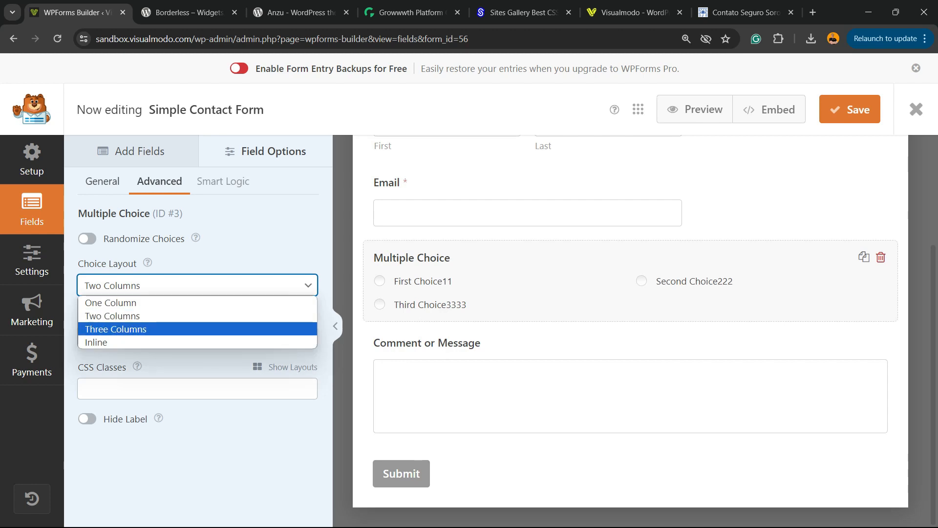
key("Return")
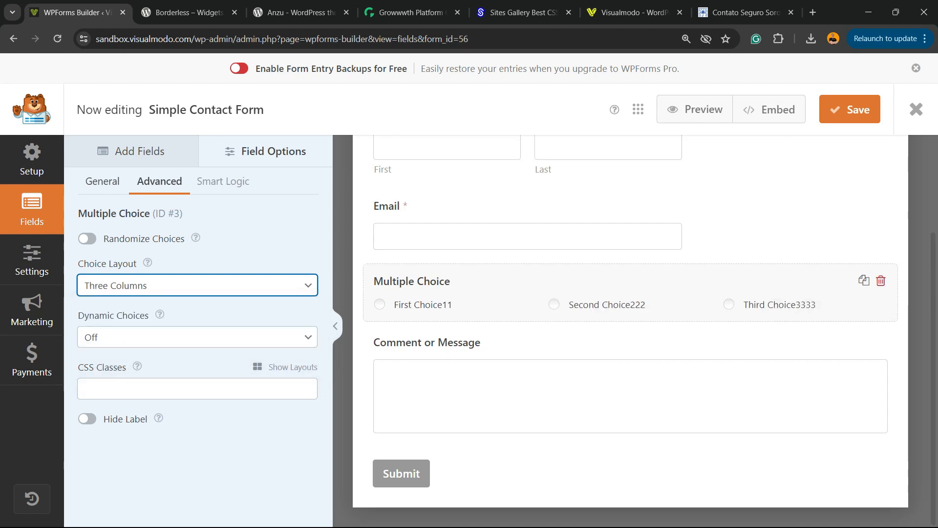
Enable image choices for the Multiple Choice field in its general options.
left_click(101, 185)
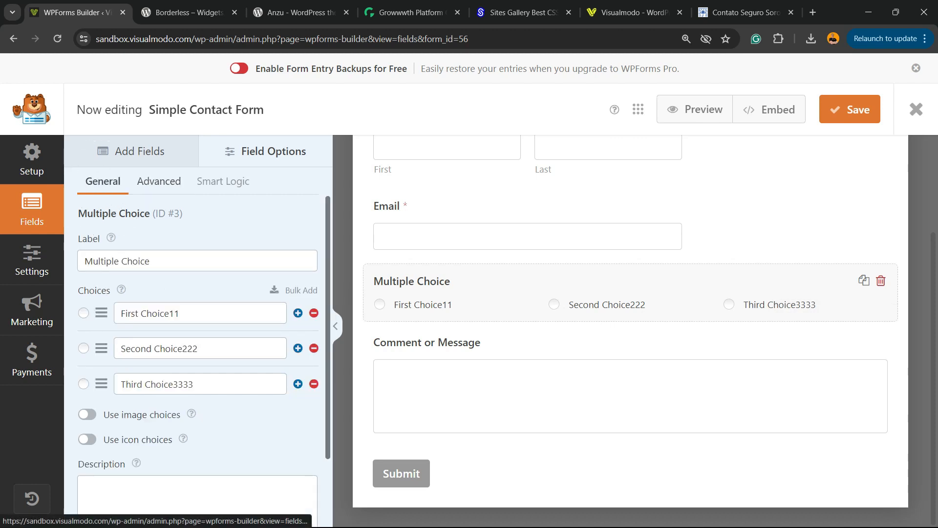
left_click_drag(173, 440, 185, 415)
left_click(145, 414)
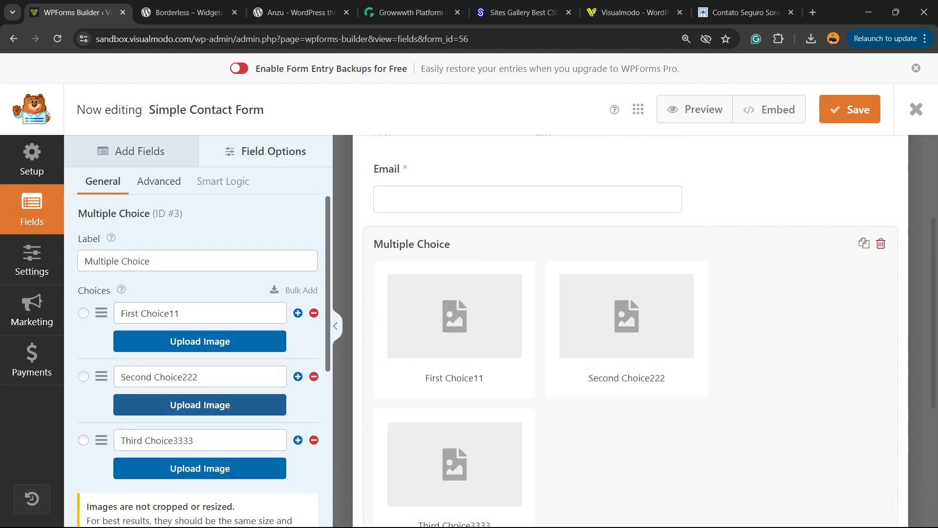
Review the image choice settings and the note on recommended image sizes.
scroll(91, 440, "down", 3)
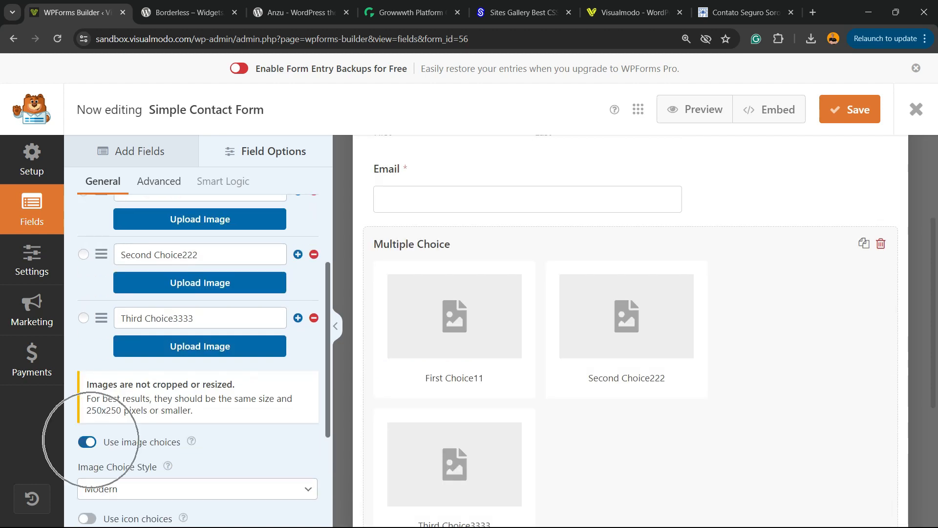
scroll(197, 360, "up", 2)
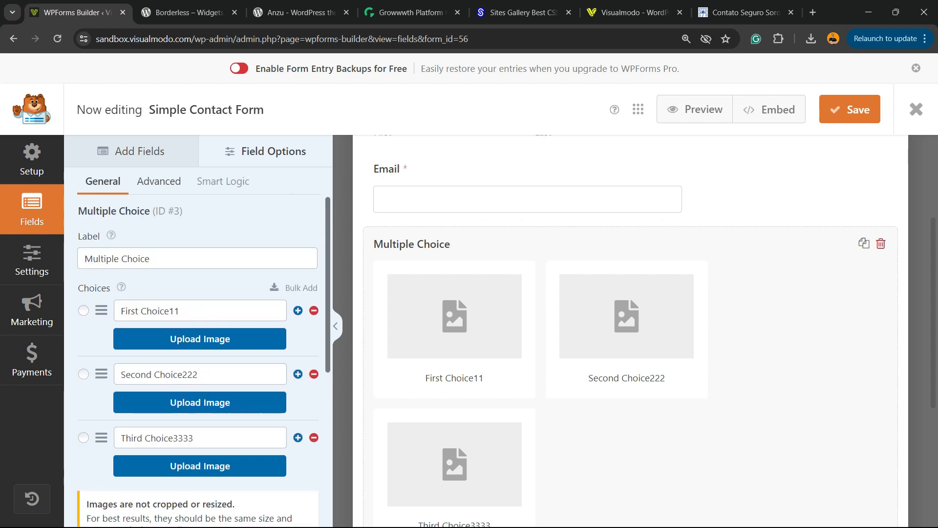
scroll(197, 360, "down", 4)
triple_click(137, 289)
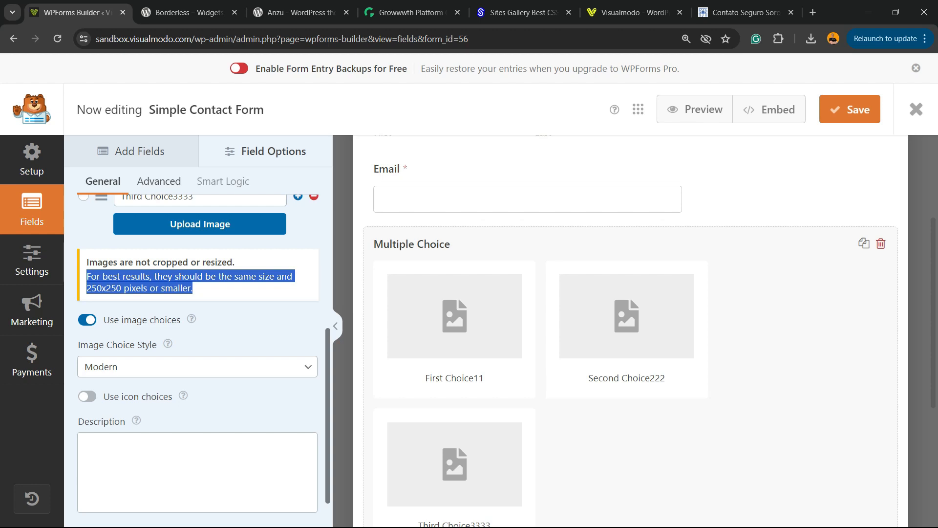
double_click(104, 288)
triple_click(104, 288)
scroll(198, 346, "up", 3)
scroll(197, 346, "up", 1)
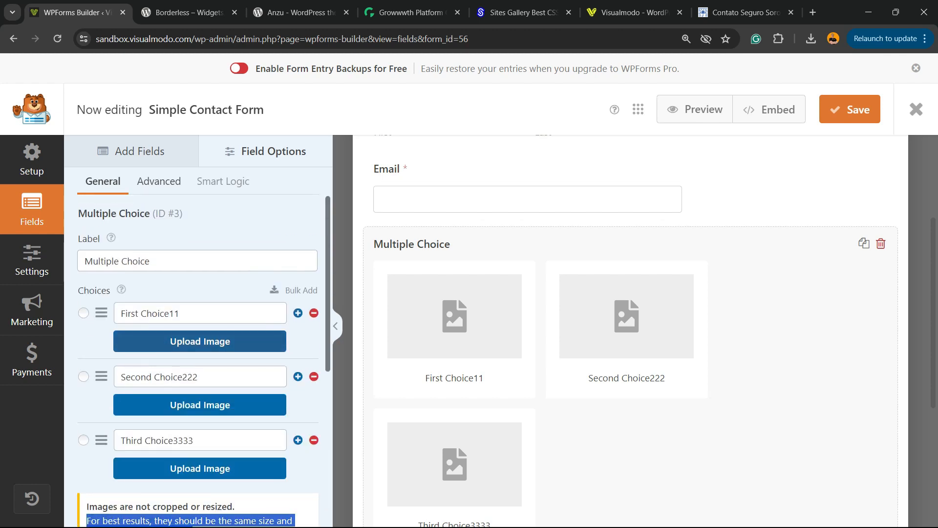
Upload the three Seguro-Sorocaba images from the Downloads folder and use the shield image for First Choice11.
left_click(200, 342)
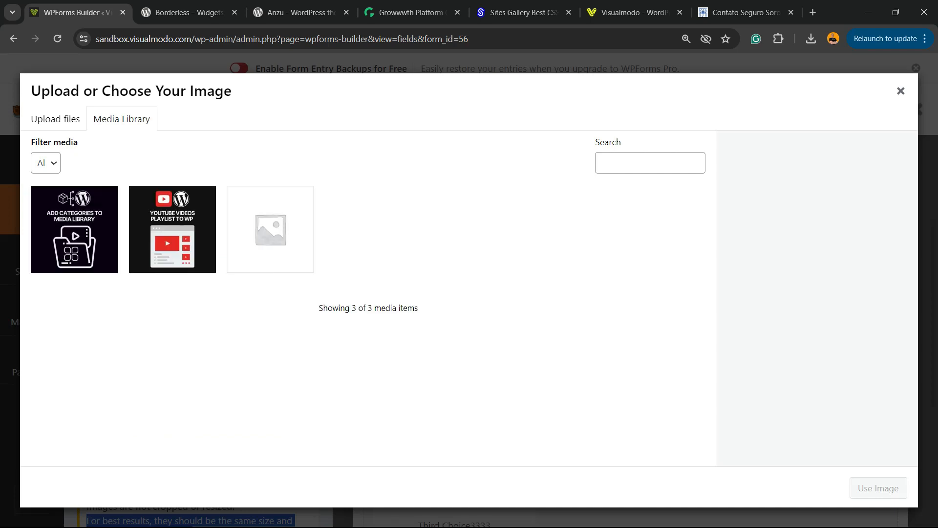
left_click(55, 119)
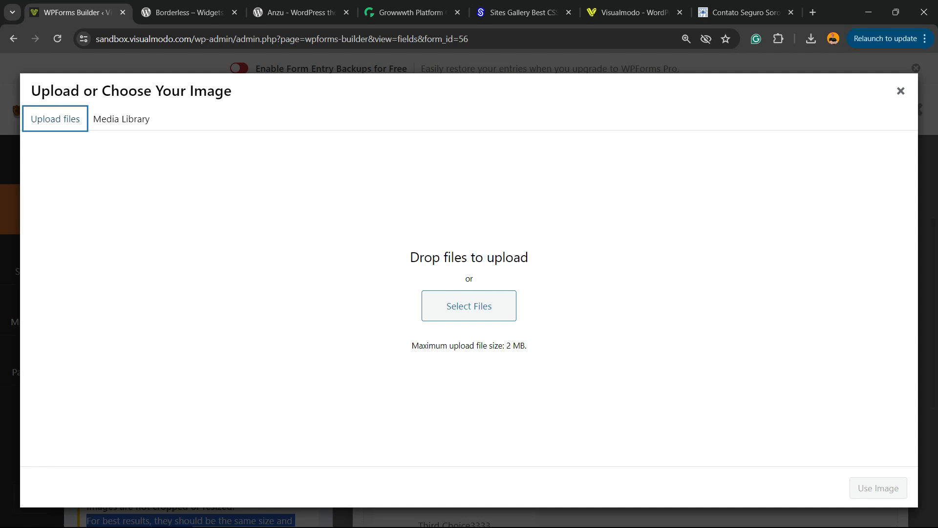
left_click(454, 310)
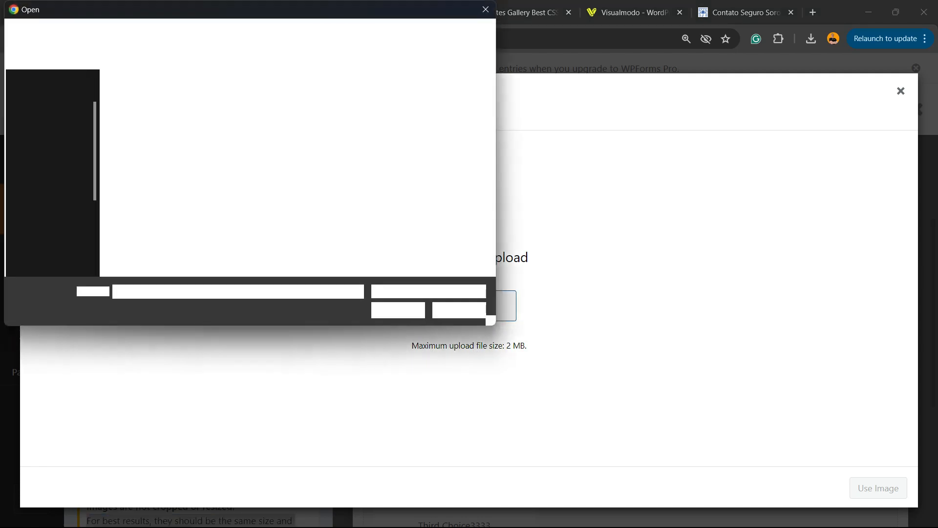
left_click(56, 118)
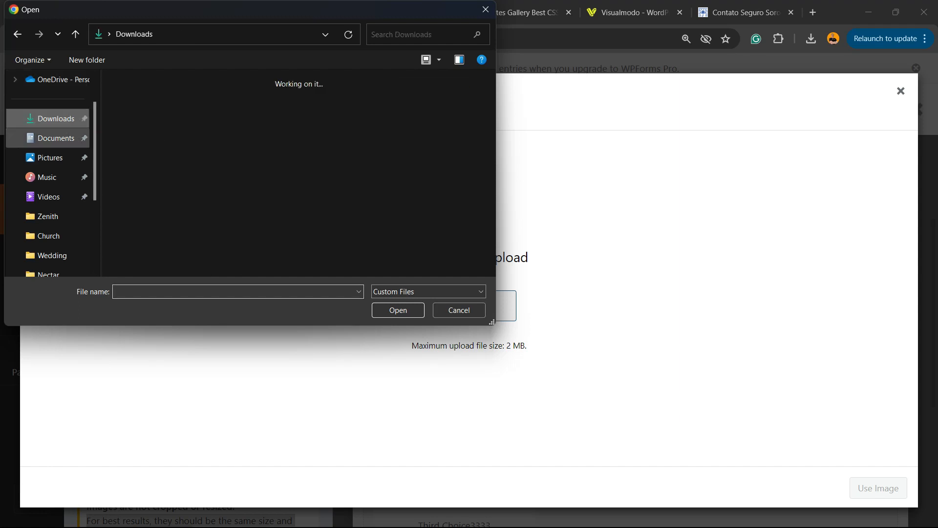
left_click(264, 117)
left_click_drag(247, 177, 142, 177)
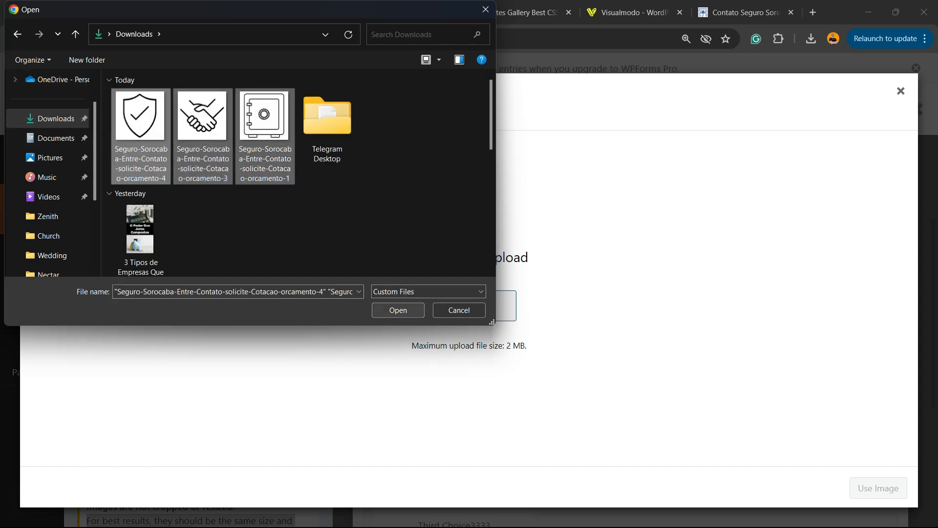
left_click(398, 310)
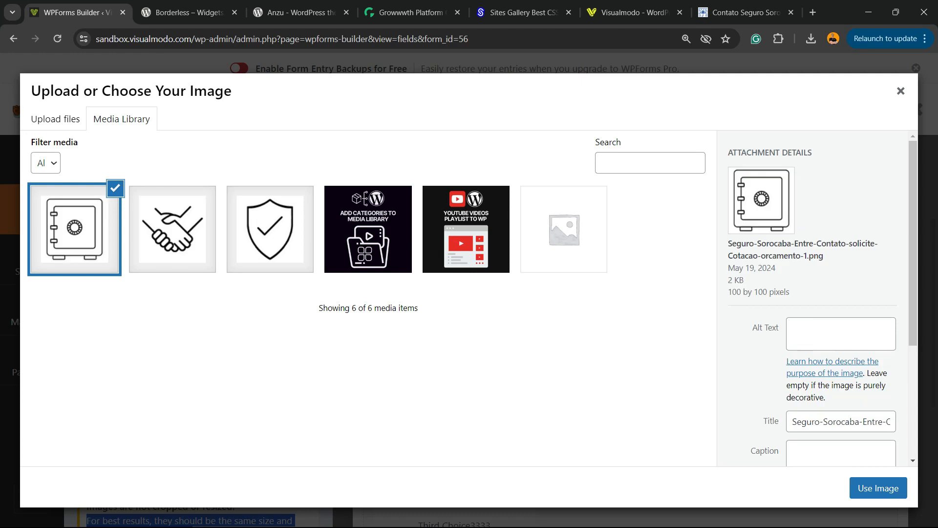
left_click(269, 229)
left_click(878, 487)
Assign the handshake image to Second Choice222 and the safe image to Third Choice3333 from the media library.
scroll(199, 342, "down", 2)
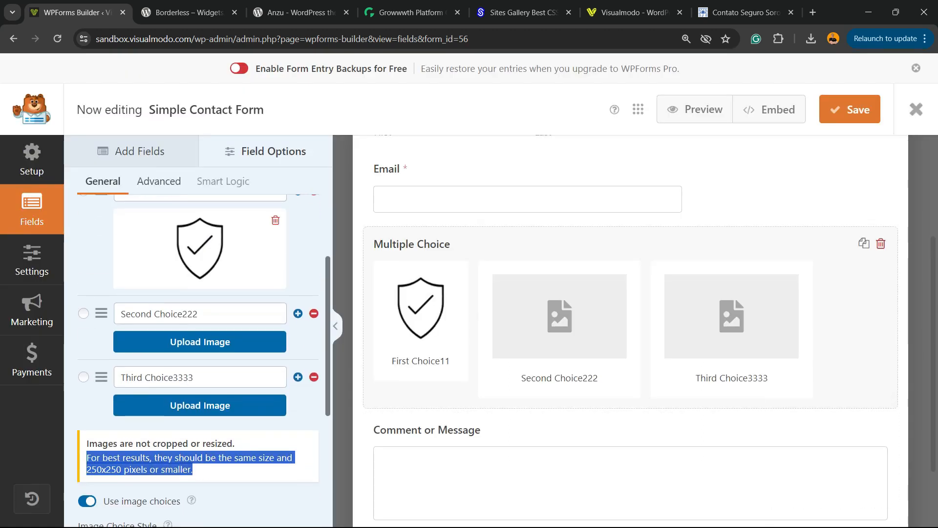
left_click(200, 342)
left_click(172, 229)
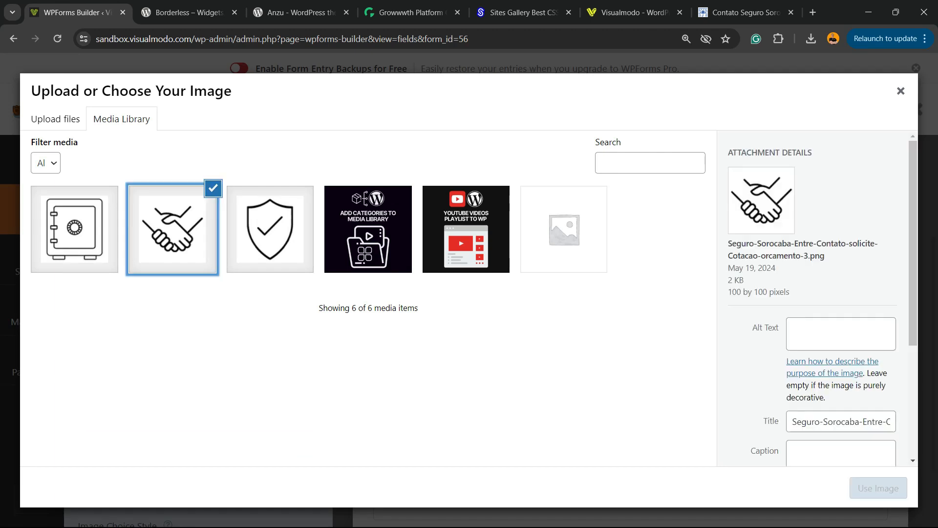
left_click(878, 488)
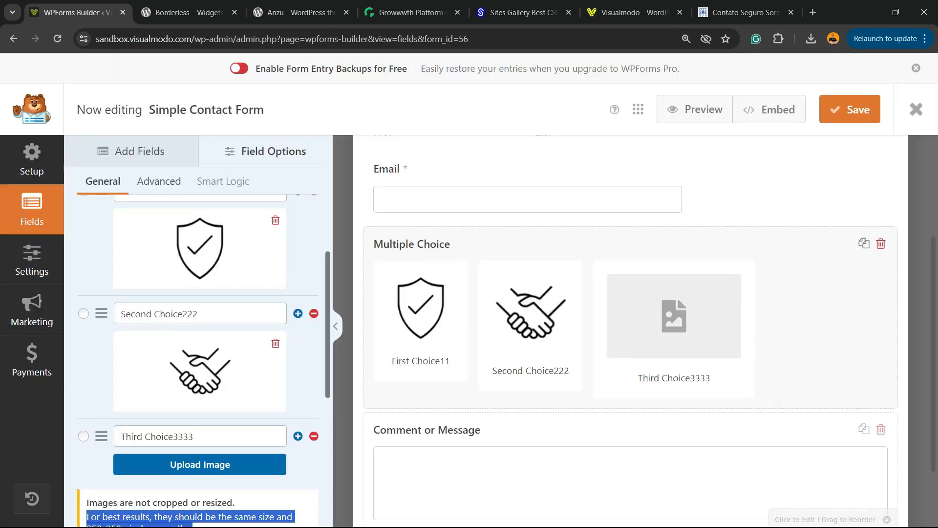
left_click(200, 342)
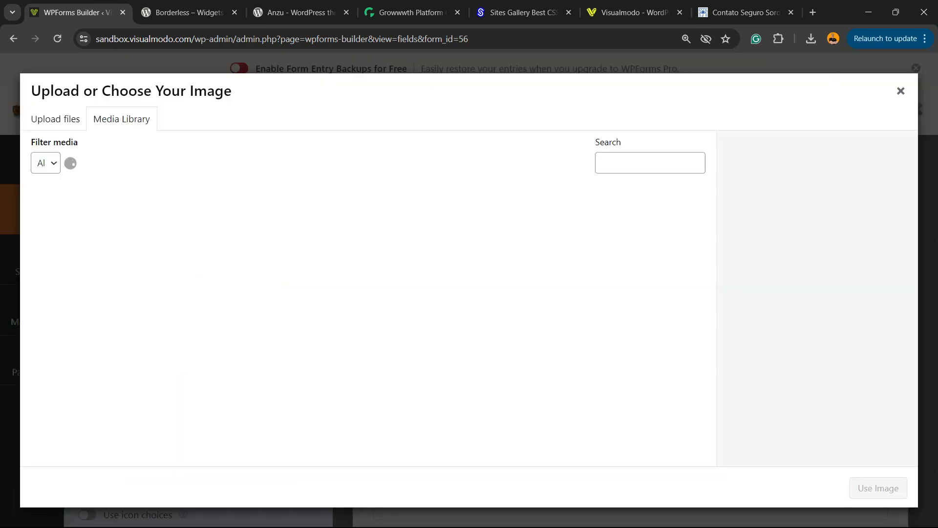
left_click(80, 230)
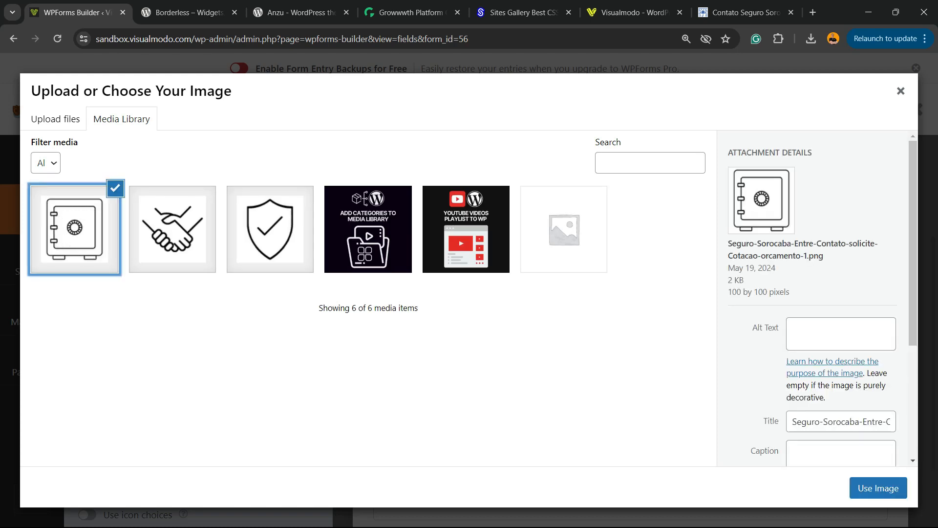
left_click(878, 488)
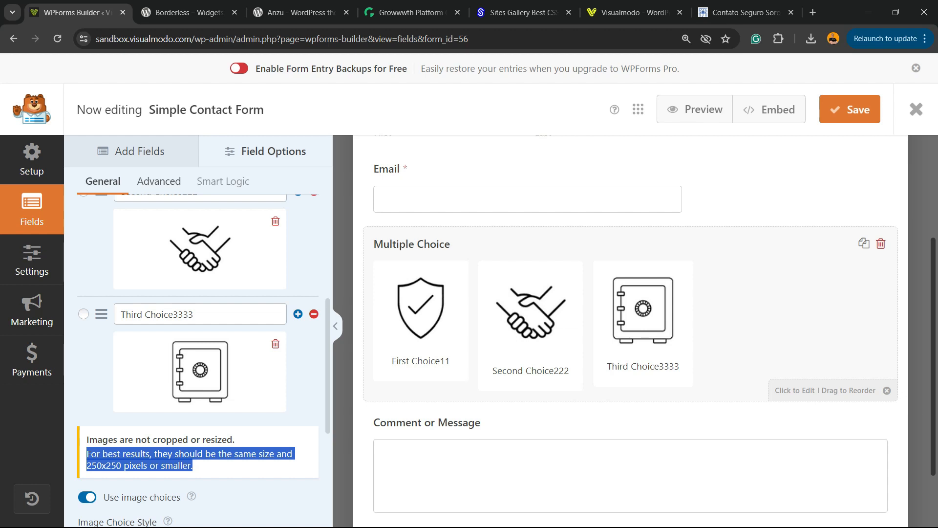
Check the image choices in the form preview and save the form.
scroll(630, 361, "down", 2)
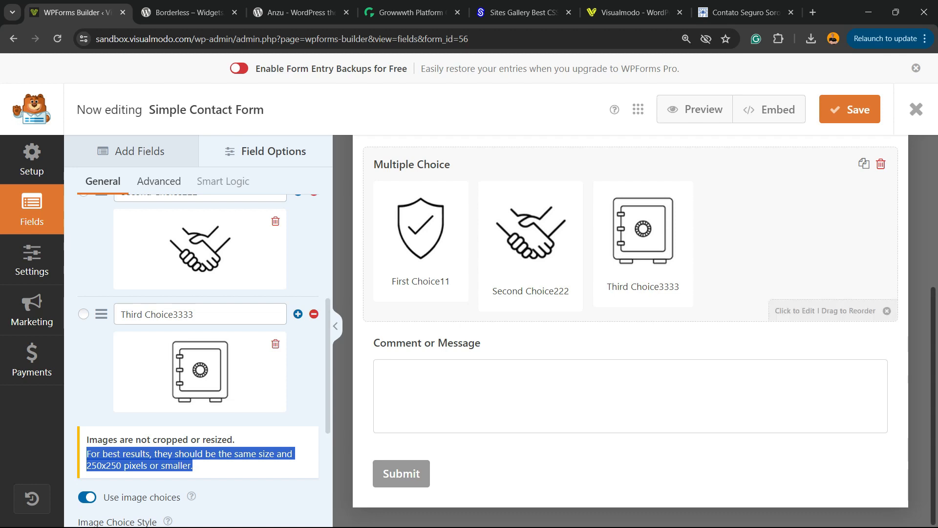
scroll(631, 317, "up", 2)
scroll(630, 333, "up", 1)
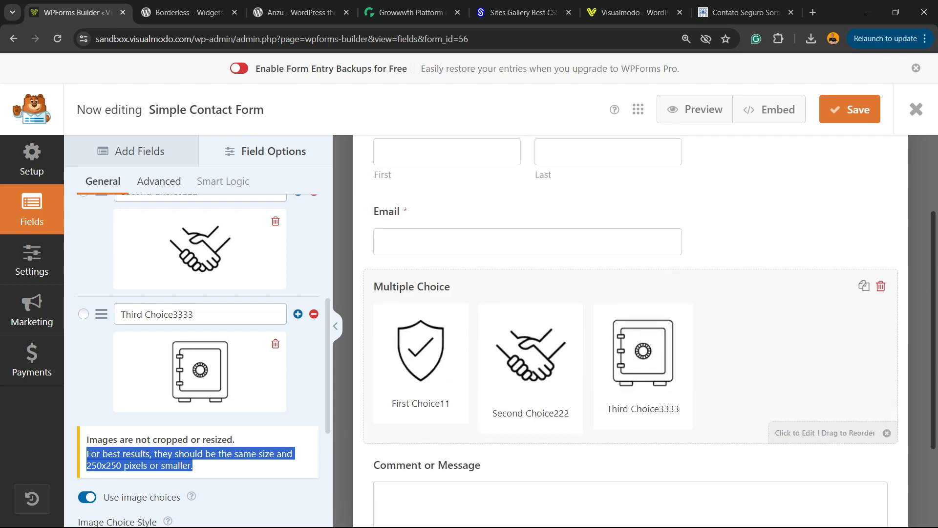
scroll(198, 362, "down", 3)
scroll(631, 332, "up", 3)
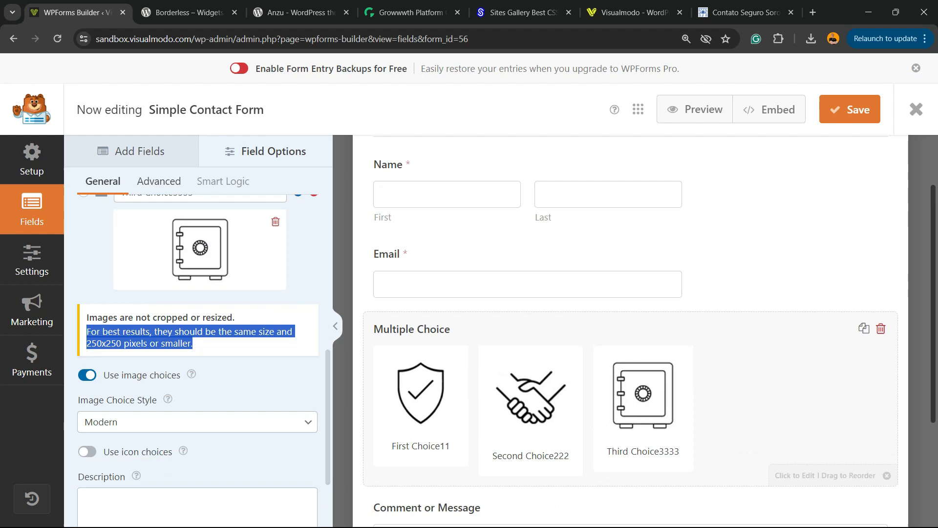
left_click(849, 109)
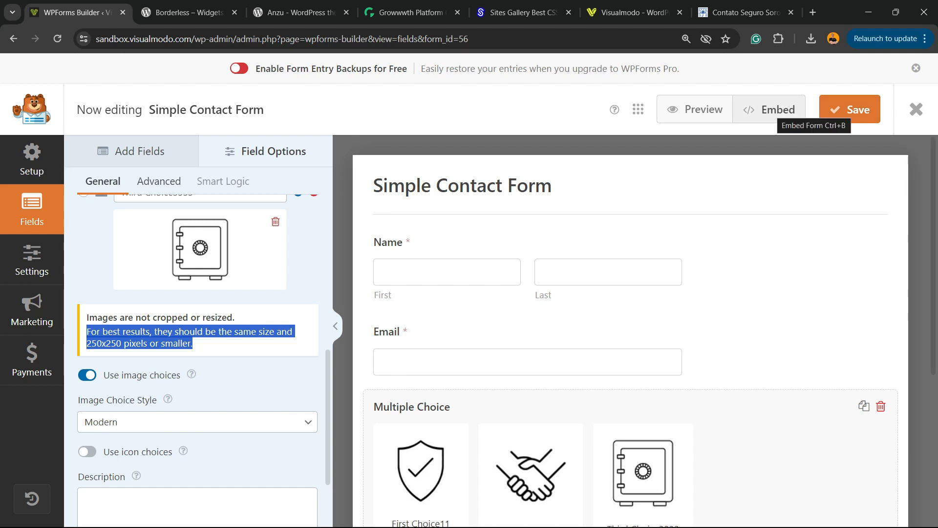
Embed the form in a new page named Contact Choice.
left_click(770, 109)
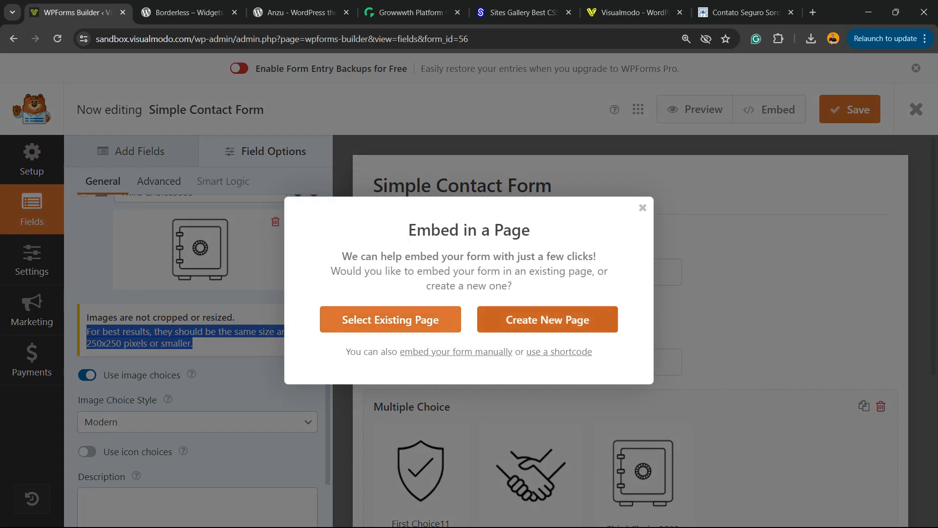
left_click(547, 320)
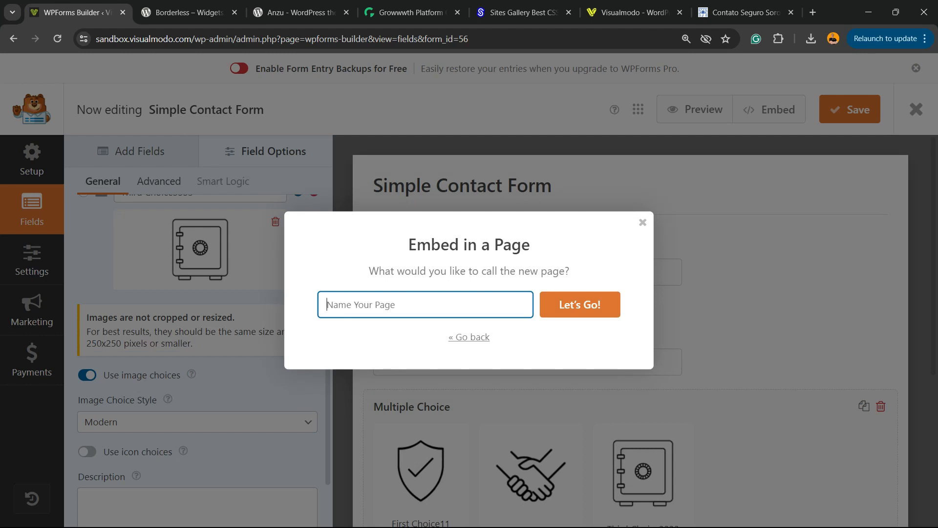
type("Contact Choive")
key("Return")
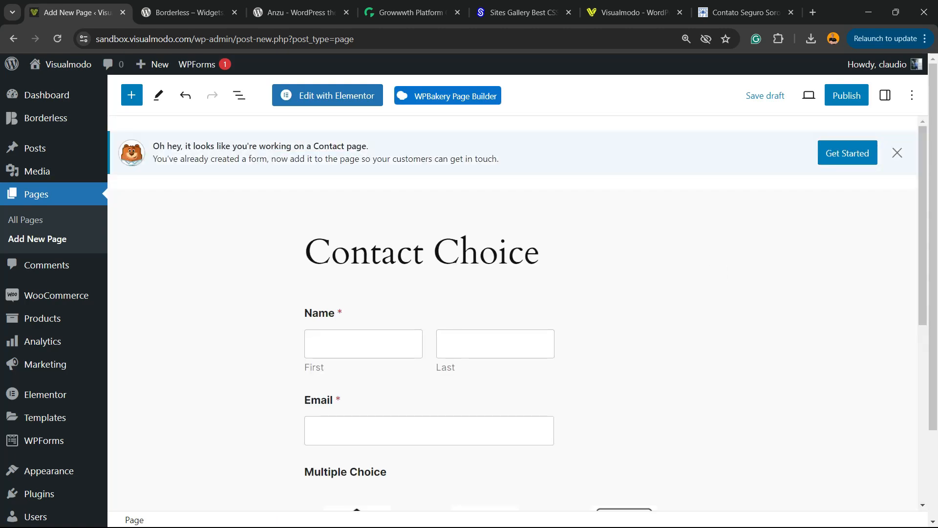
Dismiss the WPForms notice on the Contact Choice page and publish the page.
scroll(513, 313, "down", 5)
scroll(513, 312, "up", 5)
left_click(897, 153)
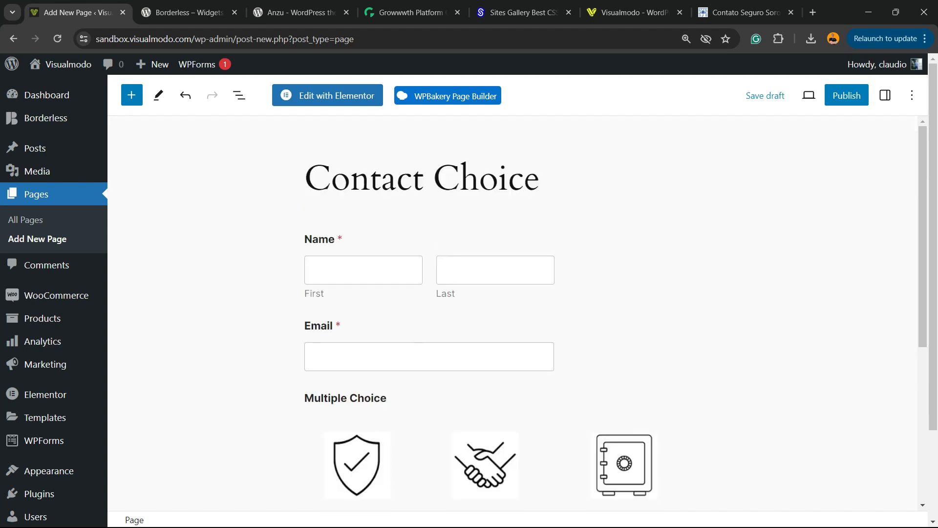
left_click(846, 95)
left_click(786, 95)
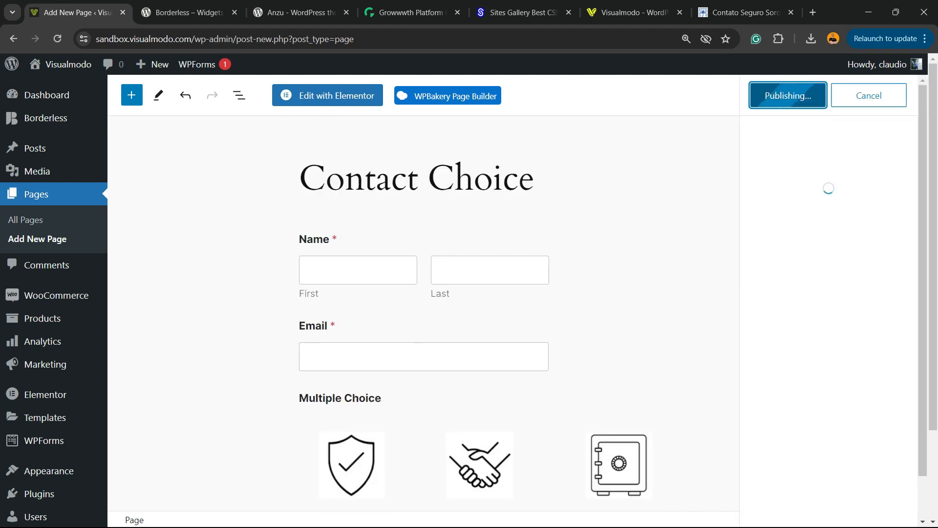
Open the published Contact Choice page and examine the form from the name fields to the message box.
scroll(513, 312, "down", 3)
scroll(507, 313, "down", 2)
scroll(508, 312, "up", 5)
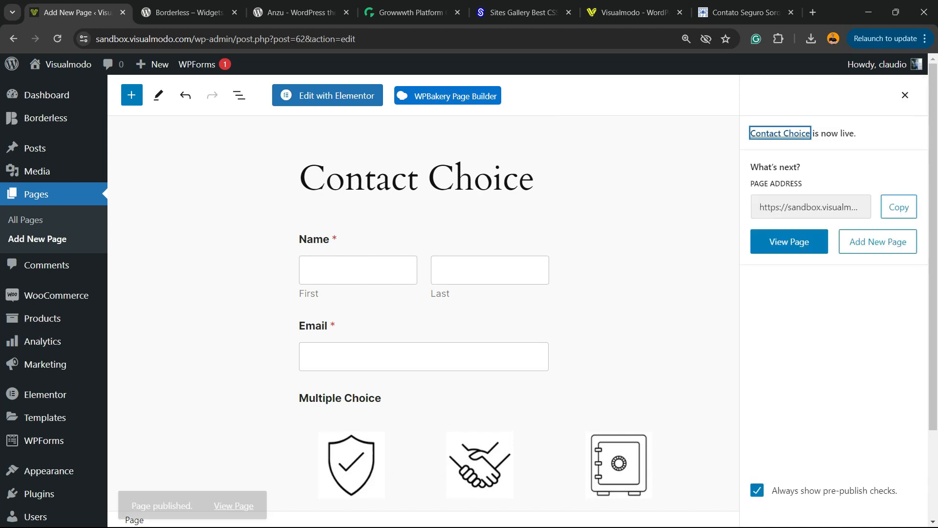
left_click(233, 487)
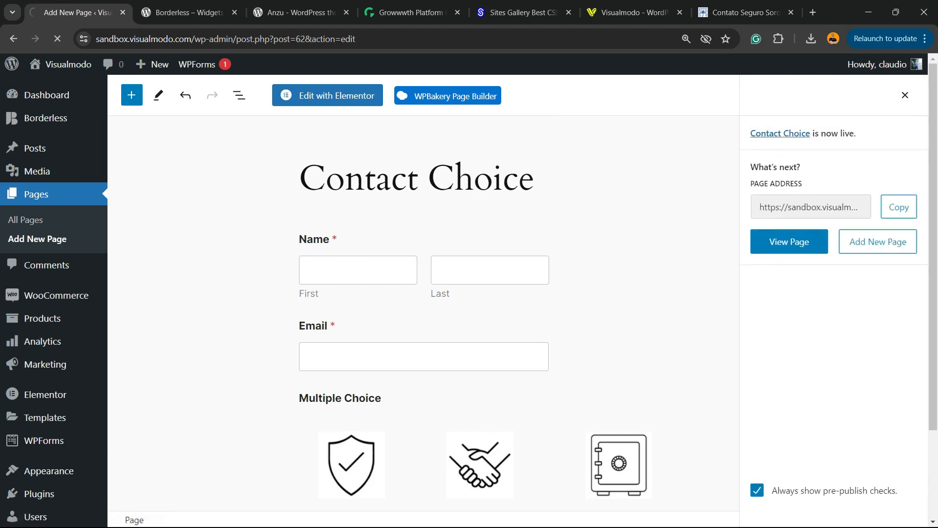
scroll(469, 293, "down", 7)
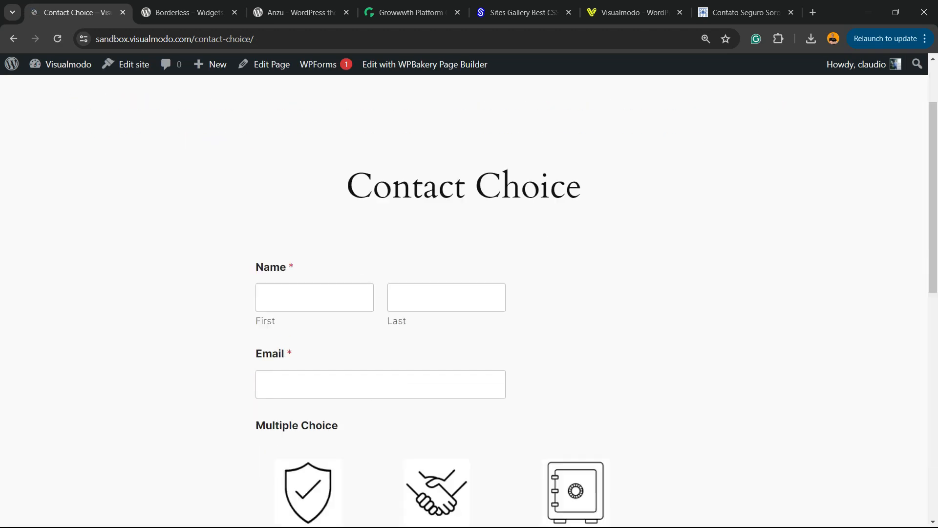
scroll(469, 294, "up", 7)
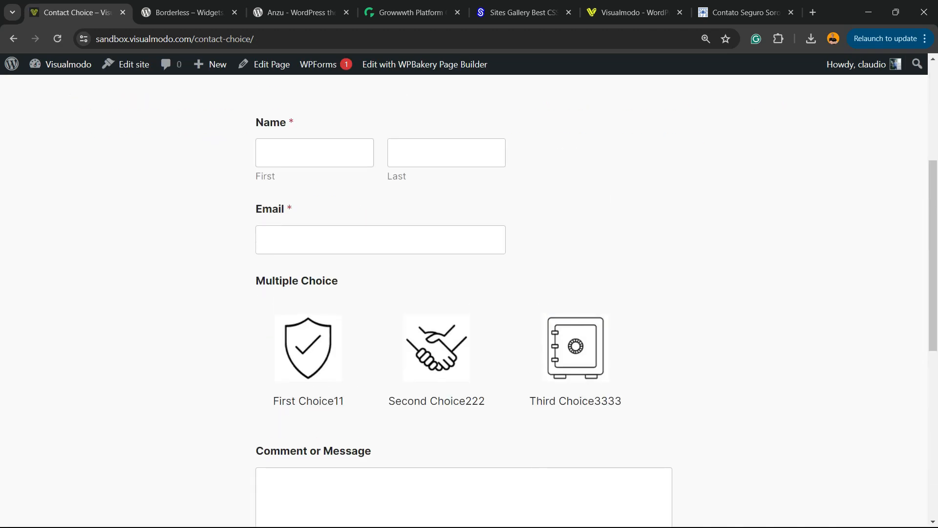
scroll(469, 293, "down", 7)
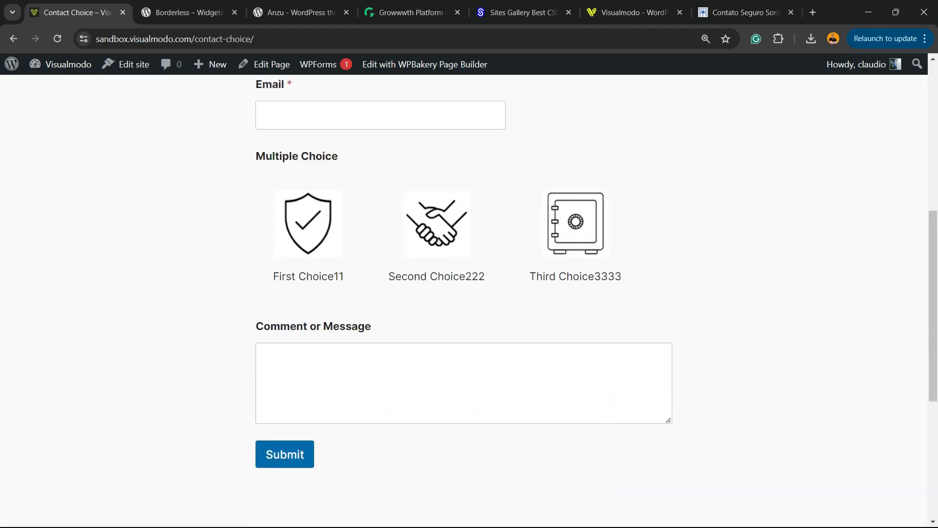
Test the image choices on the live form by selecting each one in turn, finishing on Third Choice3333.
left_click(308, 236)
left_click(437, 236)
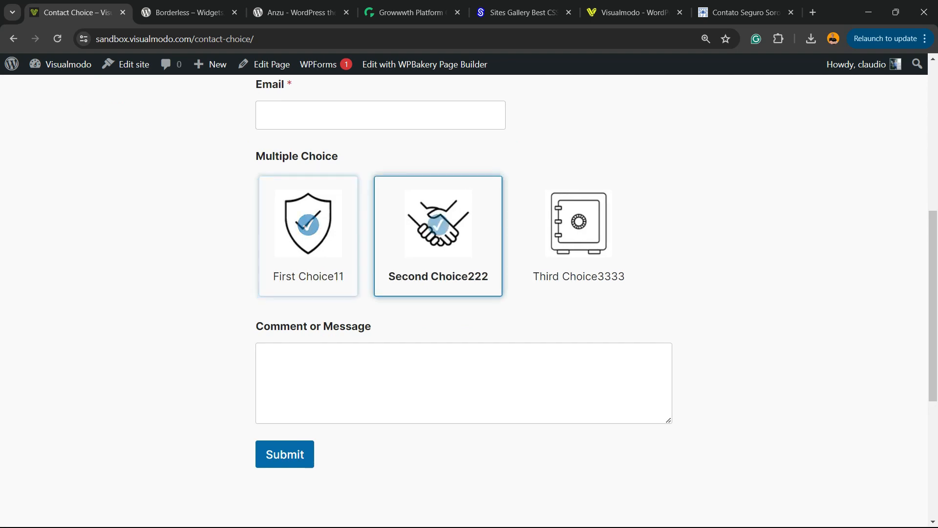
left_click(578, 235)
left_click(438, 236)
left_click(308, 236)
scroll(308, 236, "up", 2)
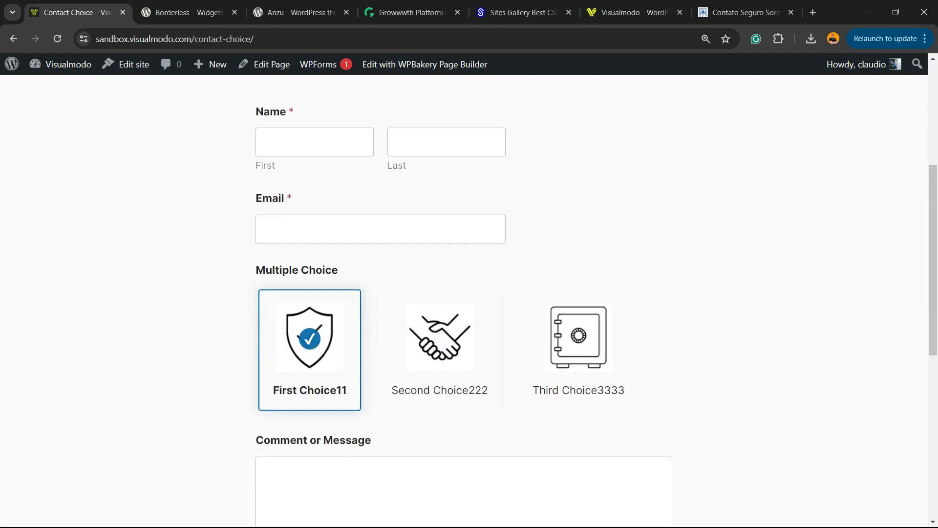
left_click(440, 342)
left_click(578, 342)
Examine the live form's layout from the page title to the submit button, including the highlighted image choice.
scroll(578, 342, "down", 2)
scroll(488, 342, "up", 1)
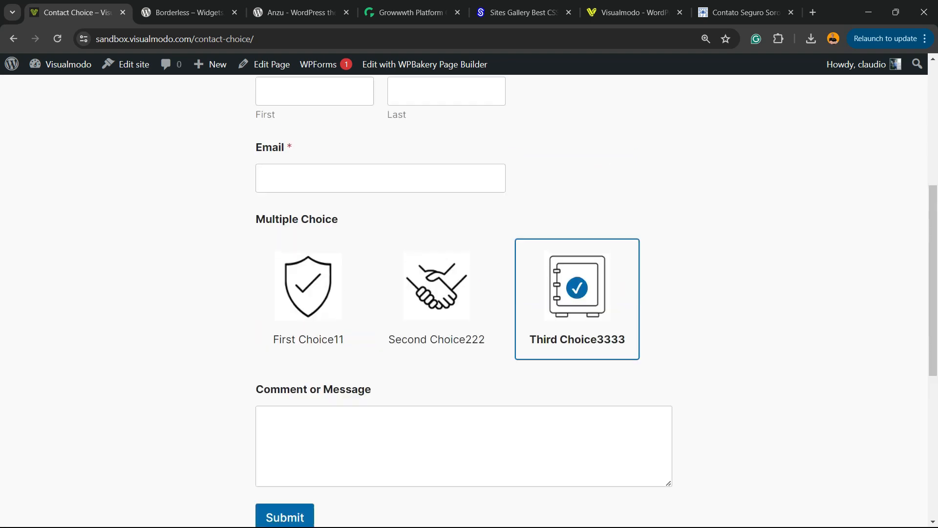
scroll(469, 294, "up", 5)
scroll(469, 293, "down", 4)
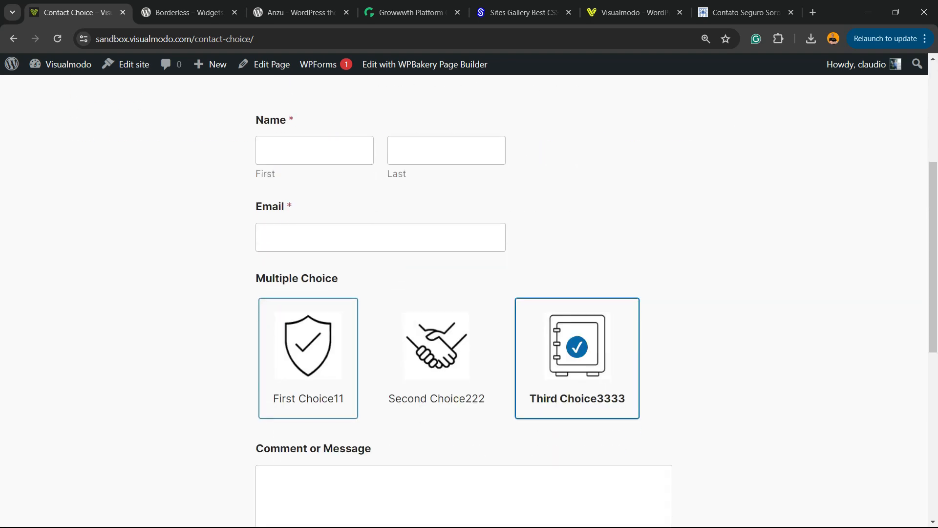
scroll(469, 294, "down", 2)
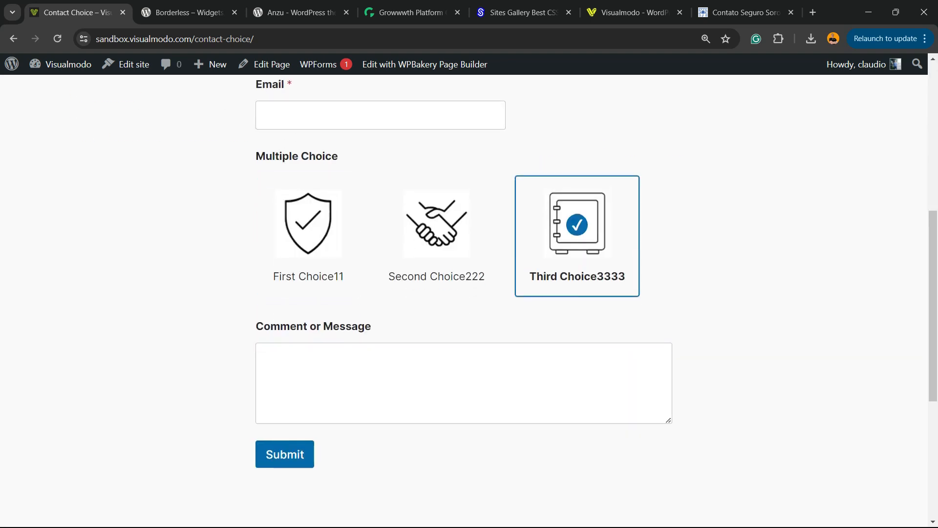
scroll(469, 293, "up", 5)
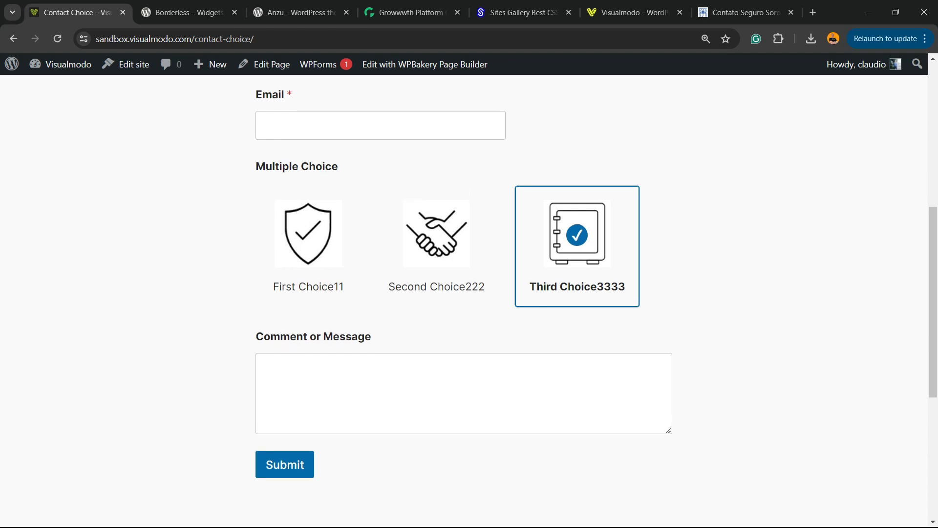
scroll(469, 293, "down", 5)
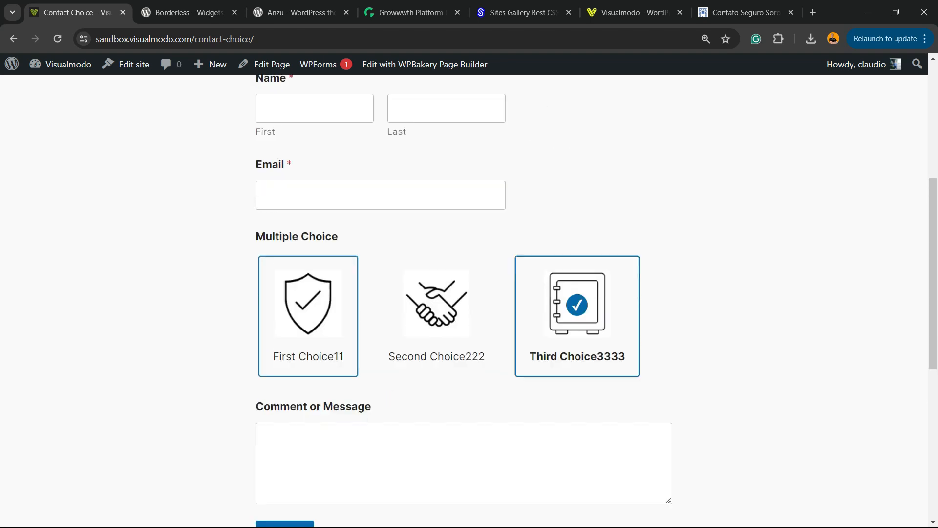
scroll(469, 293, "up", 5)
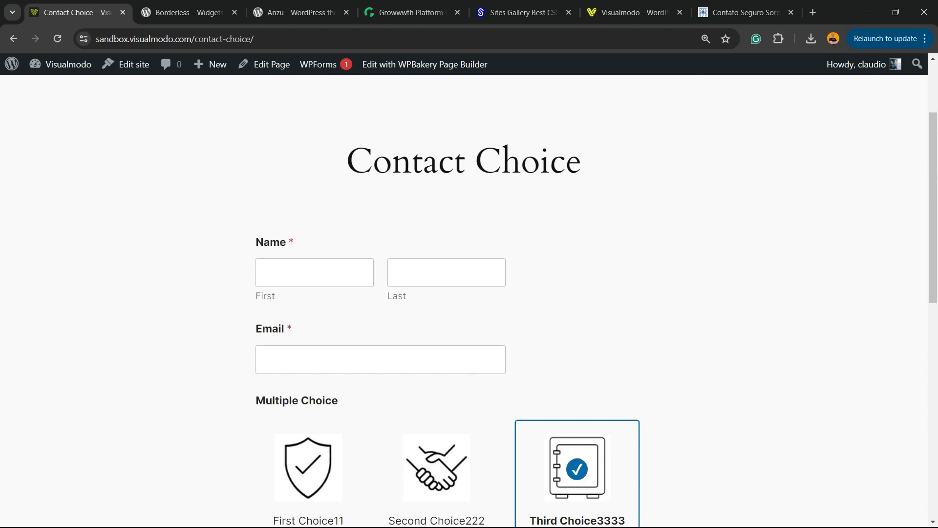
scroll(469, 293, "down", 3)
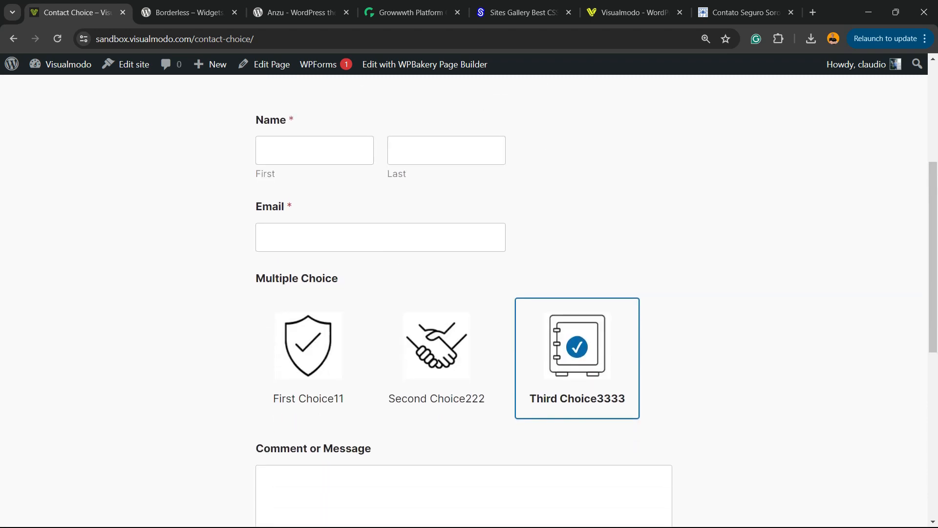
View the Borderless plugin page and the Anzu theme page on WordPress.org, highlighting the plugin title.
key("ctrl+Tab")
triple_click(217, 473)
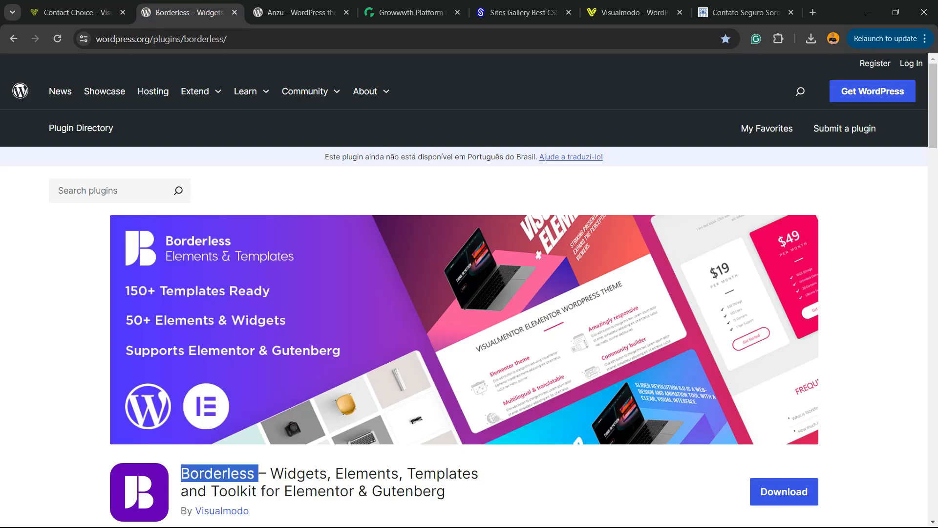
triple_click(218, 474)
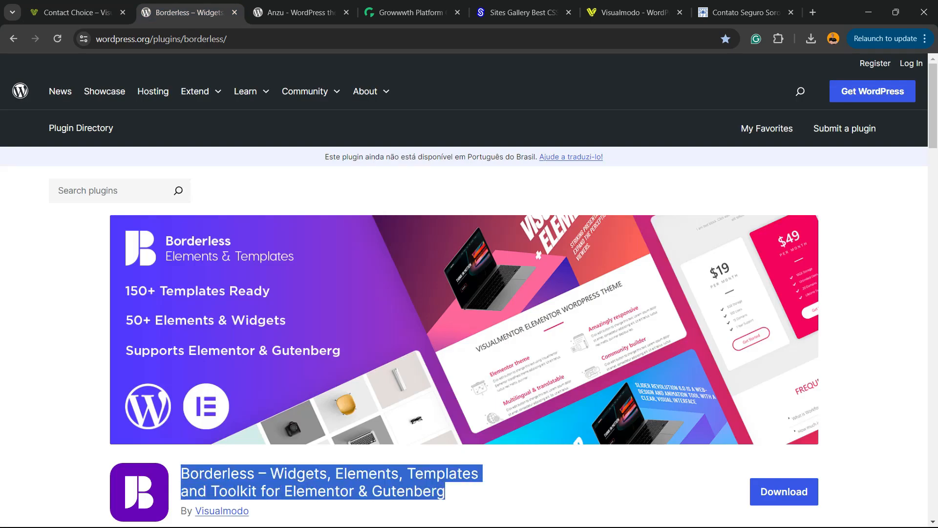
key("ctrl+Tab")
triple_click(224, 268)
left_click(225, 269)
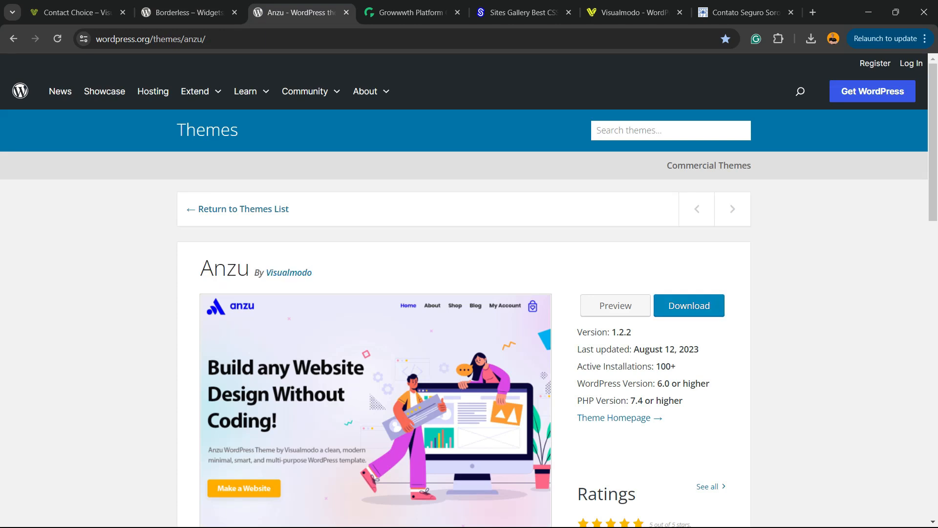
Switch from the Anzu theme page to the Growwwth site and look through its website listings.
key("ctrl+Tab")
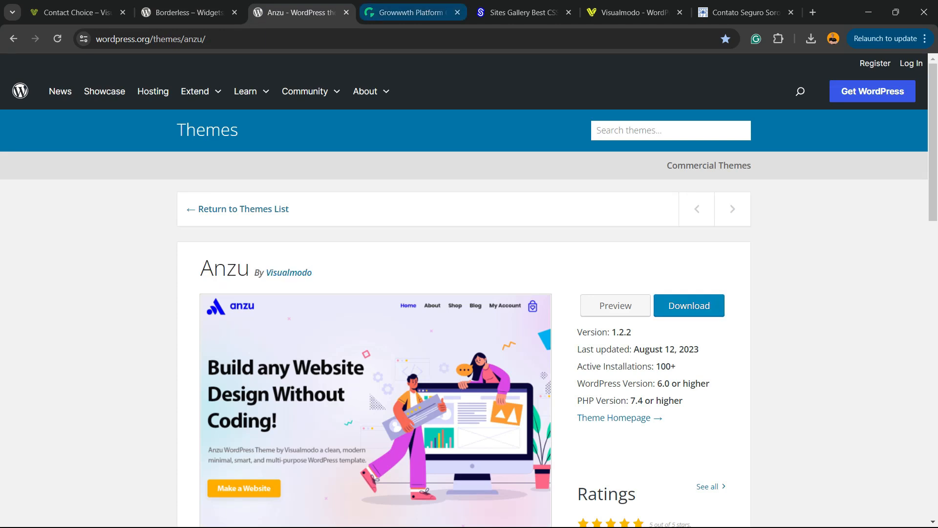
triple_click(224, 269)
left_click(225, 269)
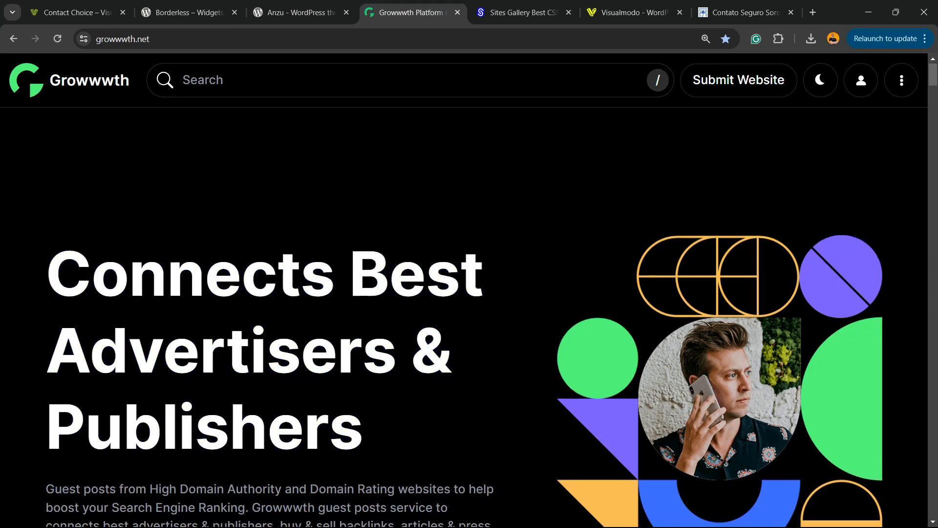
scroll(225, 268, "down", 8)
scroll(464, 318, "down", 20)
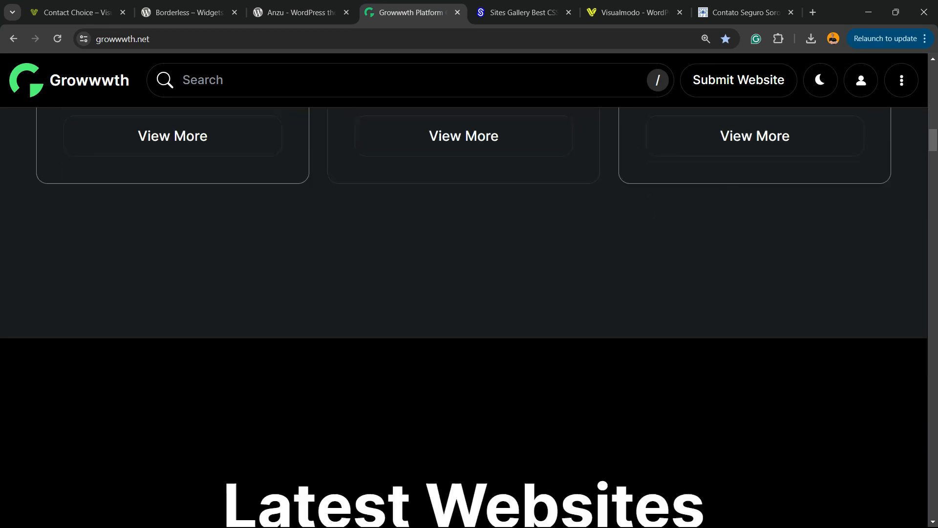
scroll(464, 318, "down", 10)
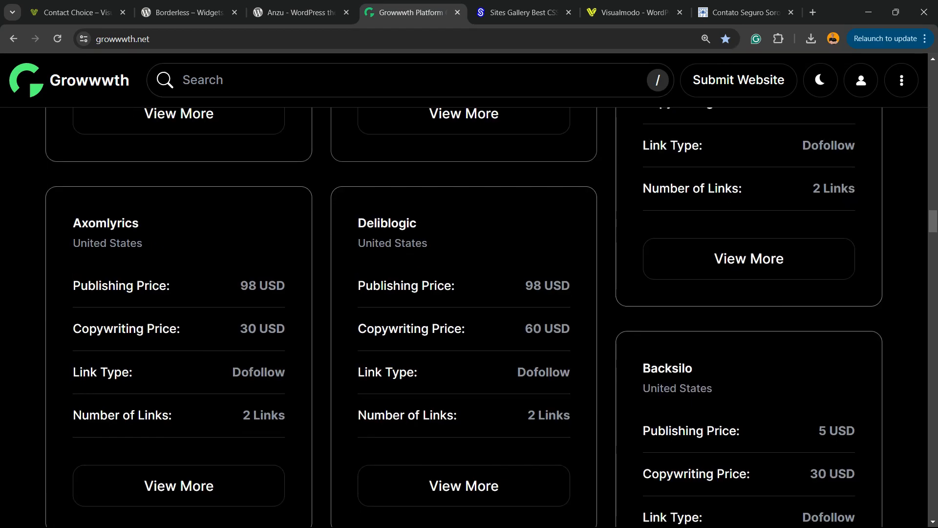
Switch to the Sites Gallery site and look through its showcased website designs.
key("ctrl+Tab")
scroll(205, 303, "down", 15)
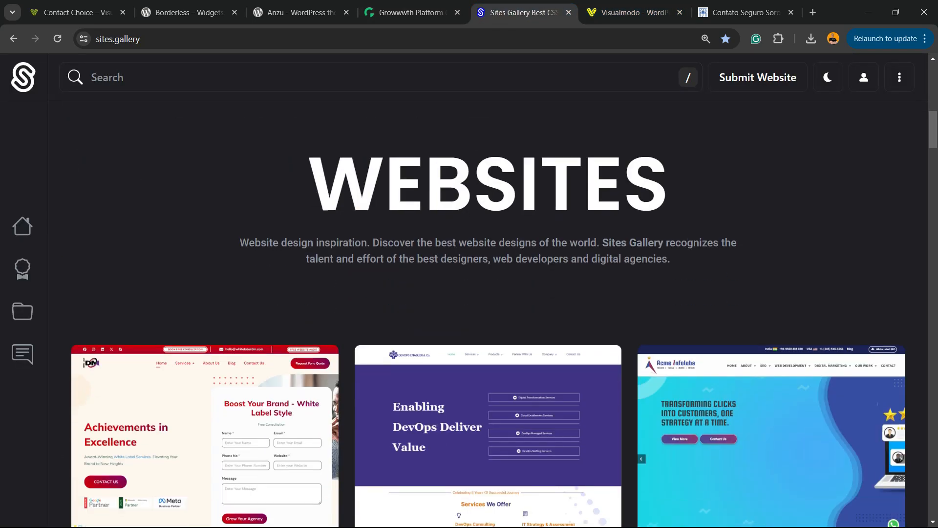
scroll(205, 303, "down", 20)
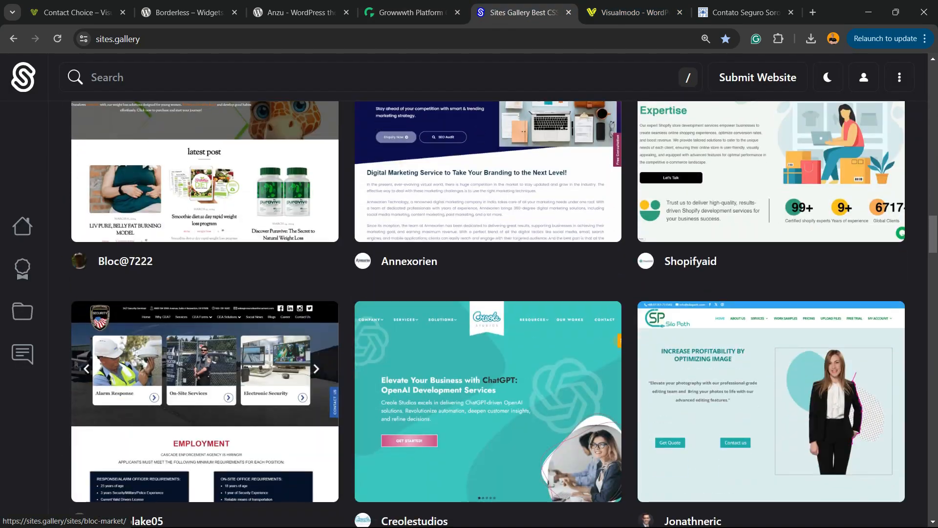
scroll(206, 303, "down", 7)
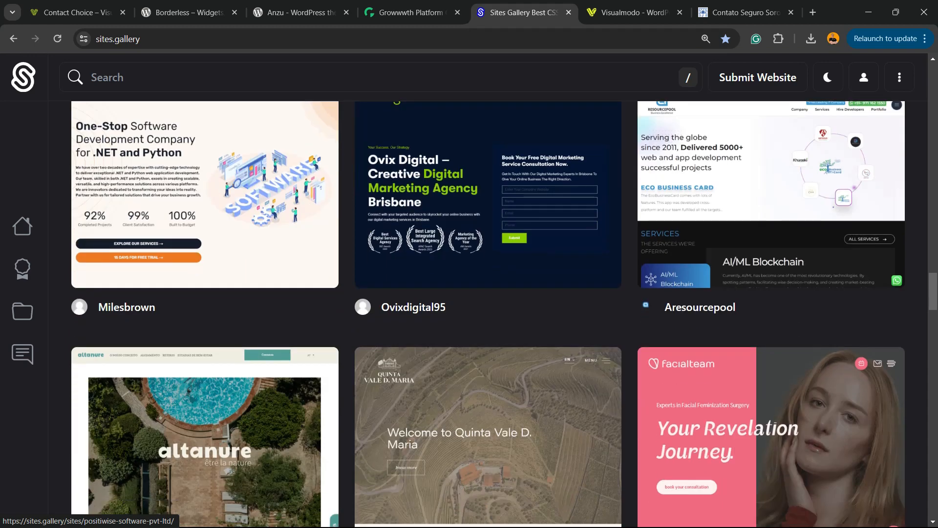
scroll(205, 303, "down", 17)
Switch to the Visualmodo site and open its WordPress Themes product page.
key("ctrl+Tab")
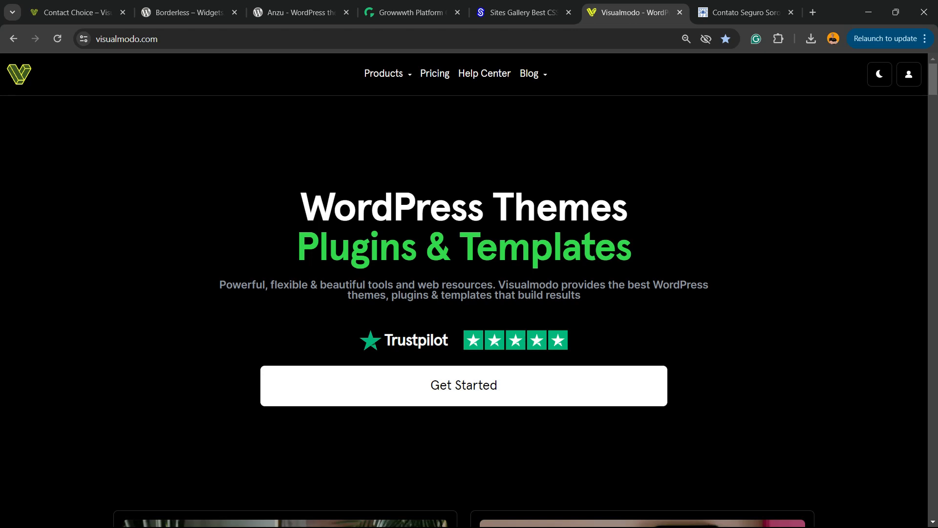
scroll(206, 303, "down", 7)
scroll(205, 303, "up", 7)
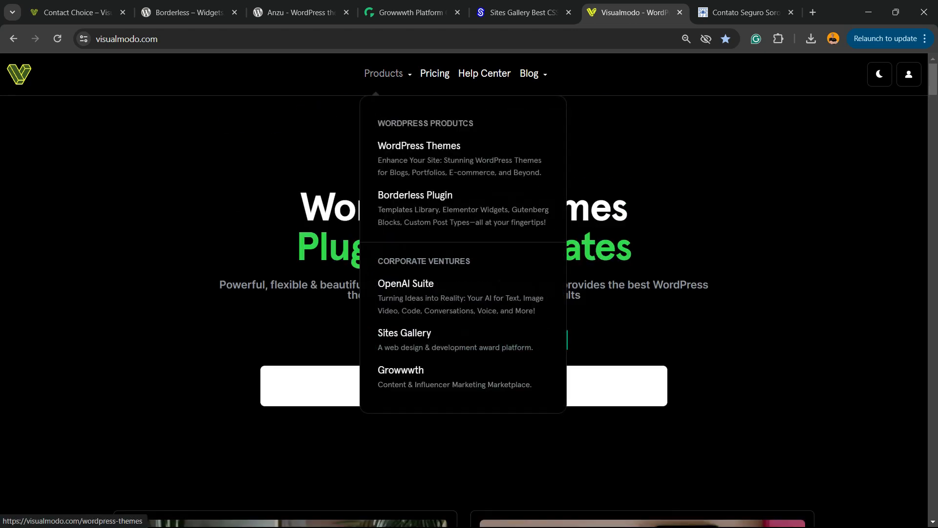
left_click(418, 146)
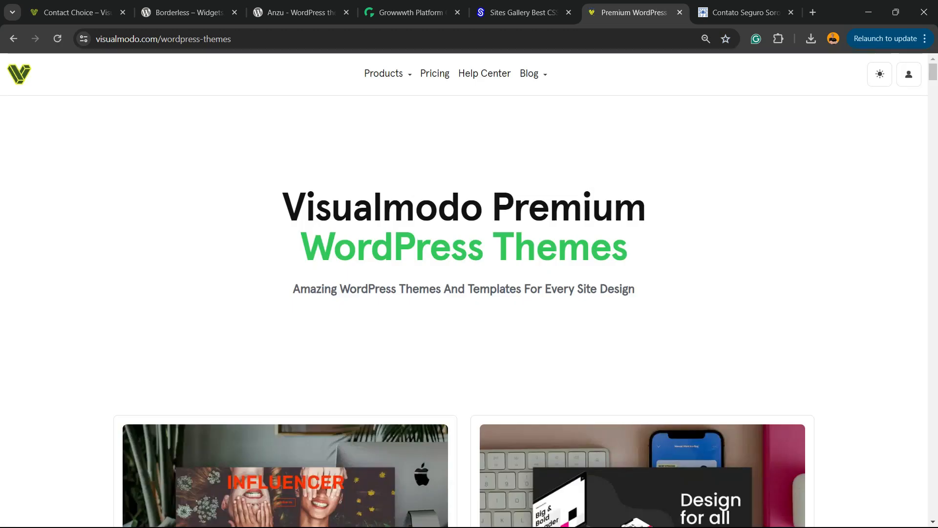
Browse the catalogue of Visualmodo premium WordPress themes, examining the theme previews and their intended uses.
scroll(469, 313, "down", 3)
scroll(286, 293, "down", 15)
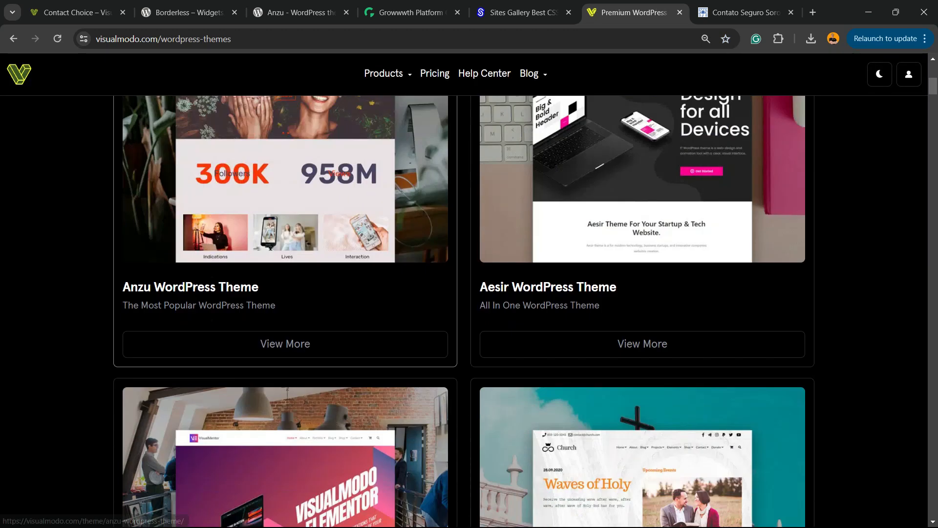
scroll(285, 293, "down", 20)
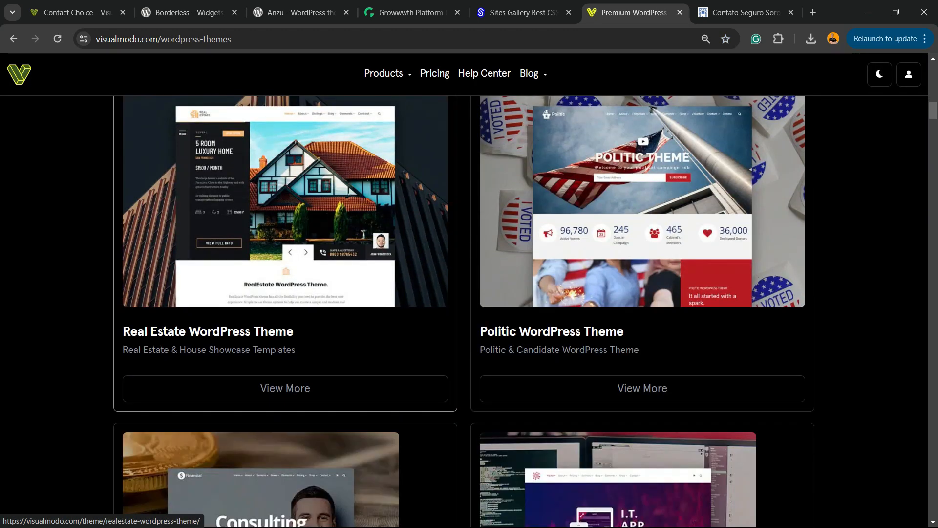
scroll(285, 293, "down", 12)
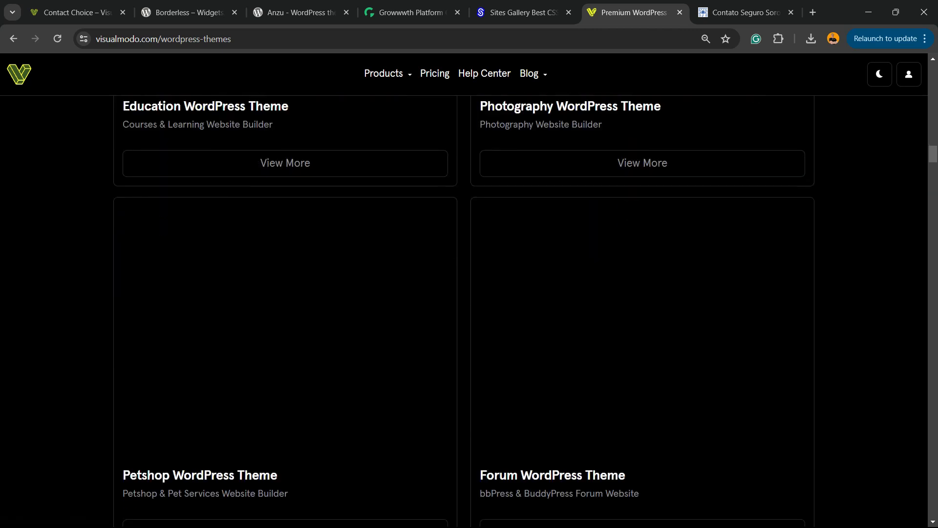
scroll(286, 293, "down", 12)
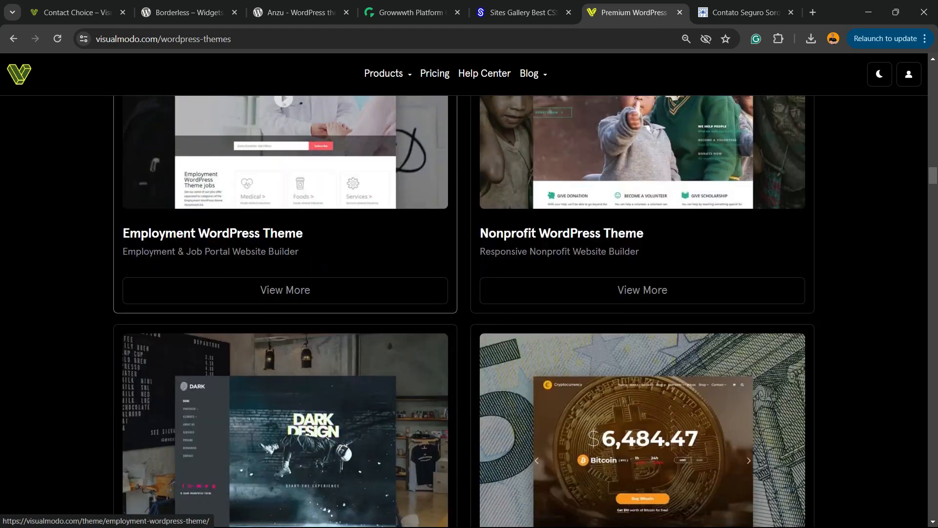
scroll(285, 293, "down", 14)
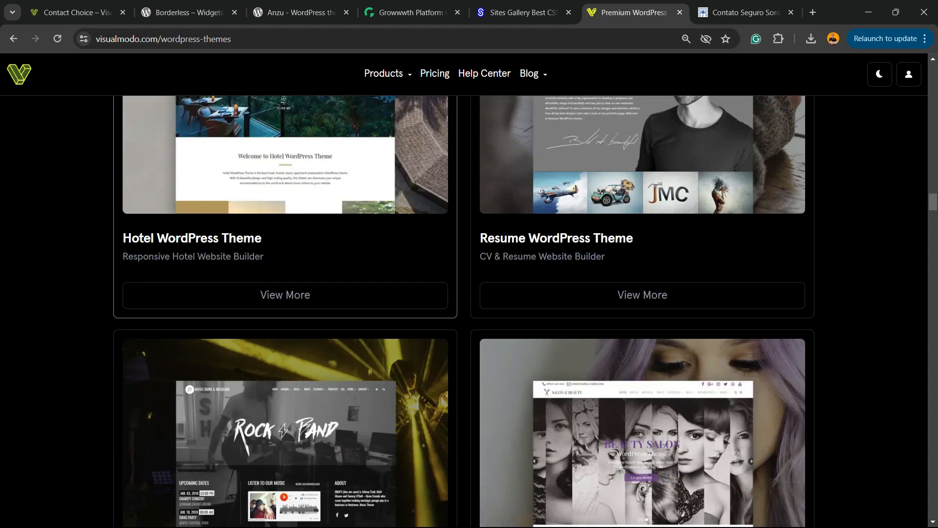
scroll(286, 294, "down", 13)
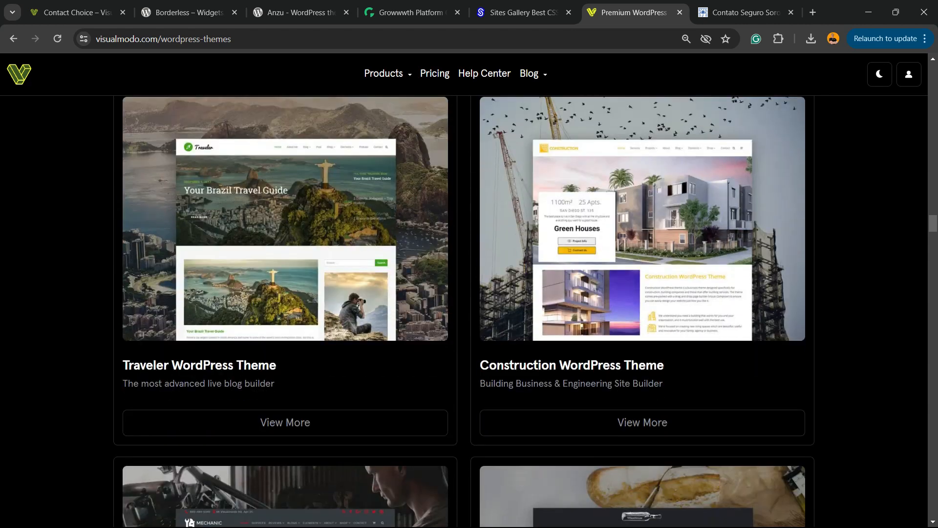
scroll(286, 294, "down", 12)
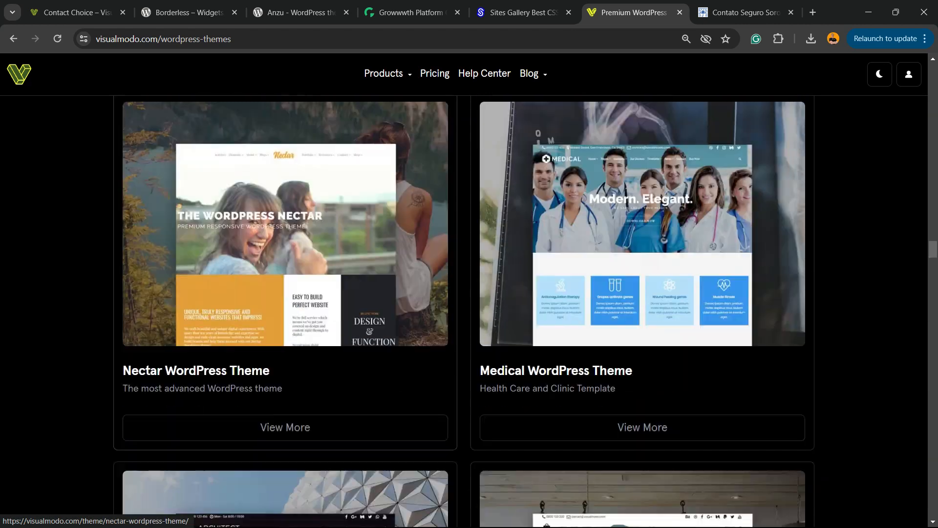